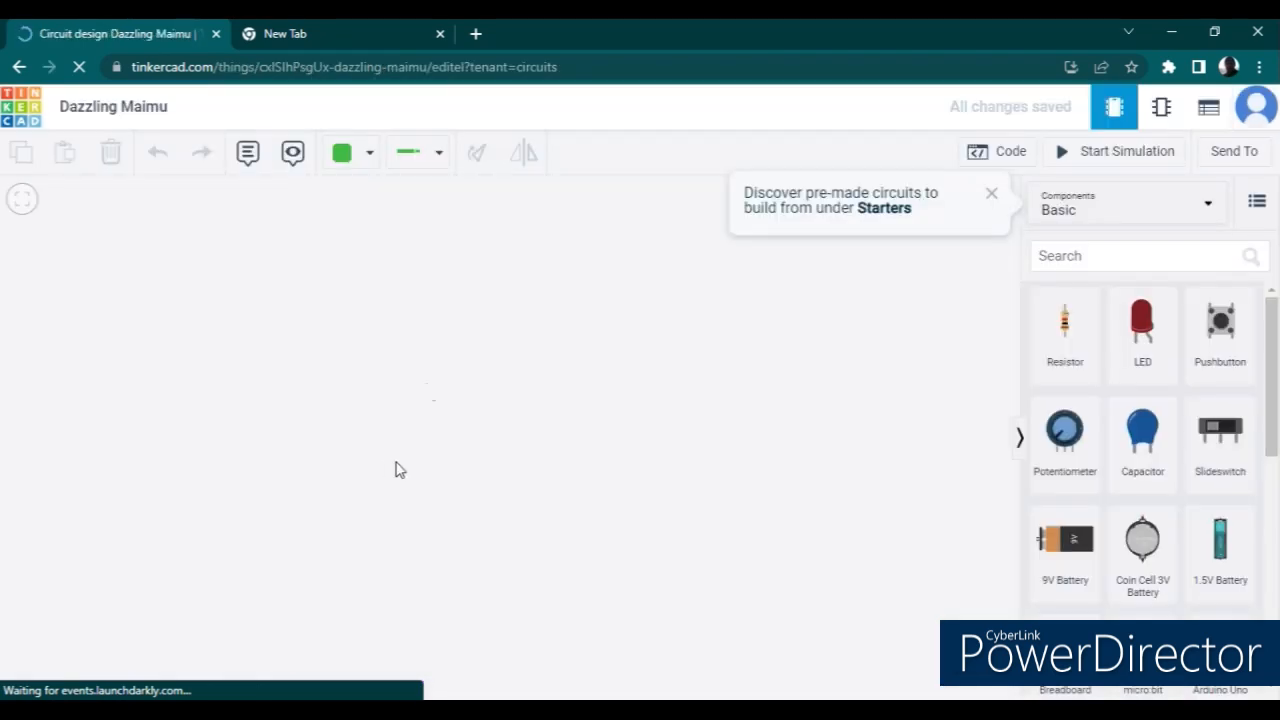
# - Rename the circuit design as "My First Circuit"
pyautogui.click(117, 110)
pyautogui.write('My ')
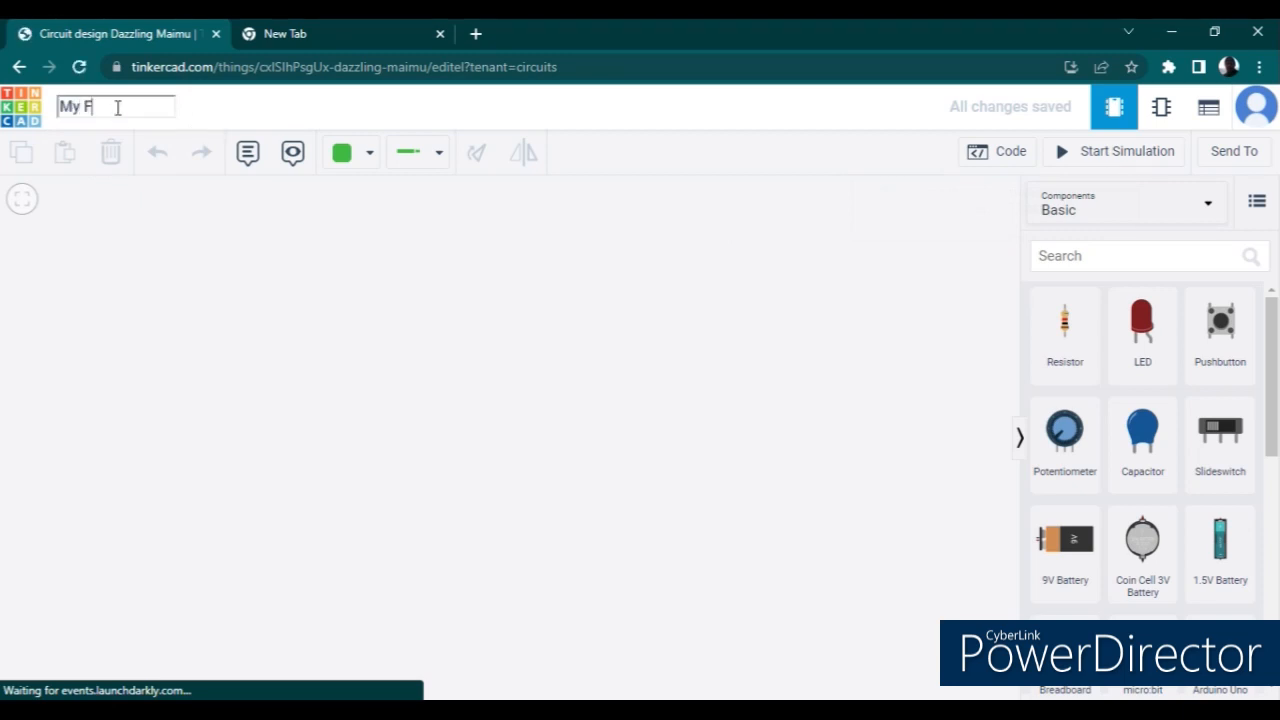
pyautogui.write('First Circuit')
pyautogui.press('Escape')
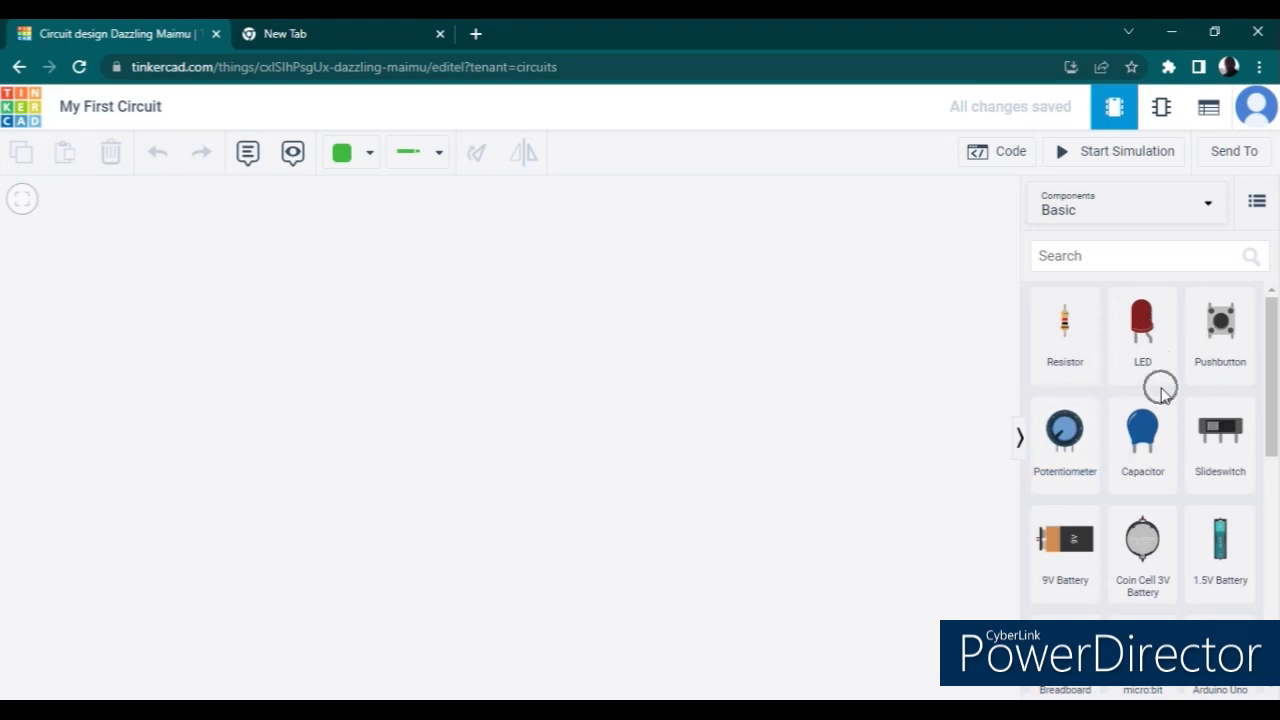
# - Look over the schematic view, the component list and the code editor of the empty circuit, and return to circuit editing
pyautogui.moveTo(1271, 457); pyautogui.dragTo(1278, 313)
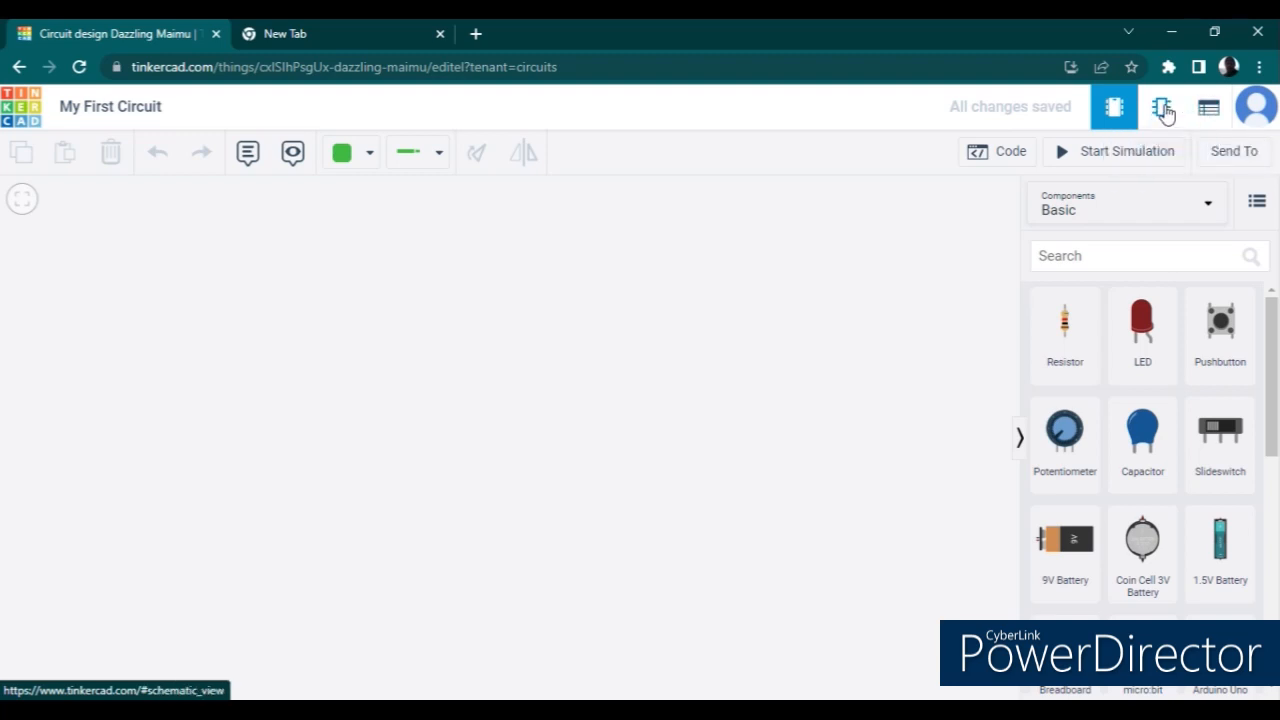
pyautogui.click(1162, 109)
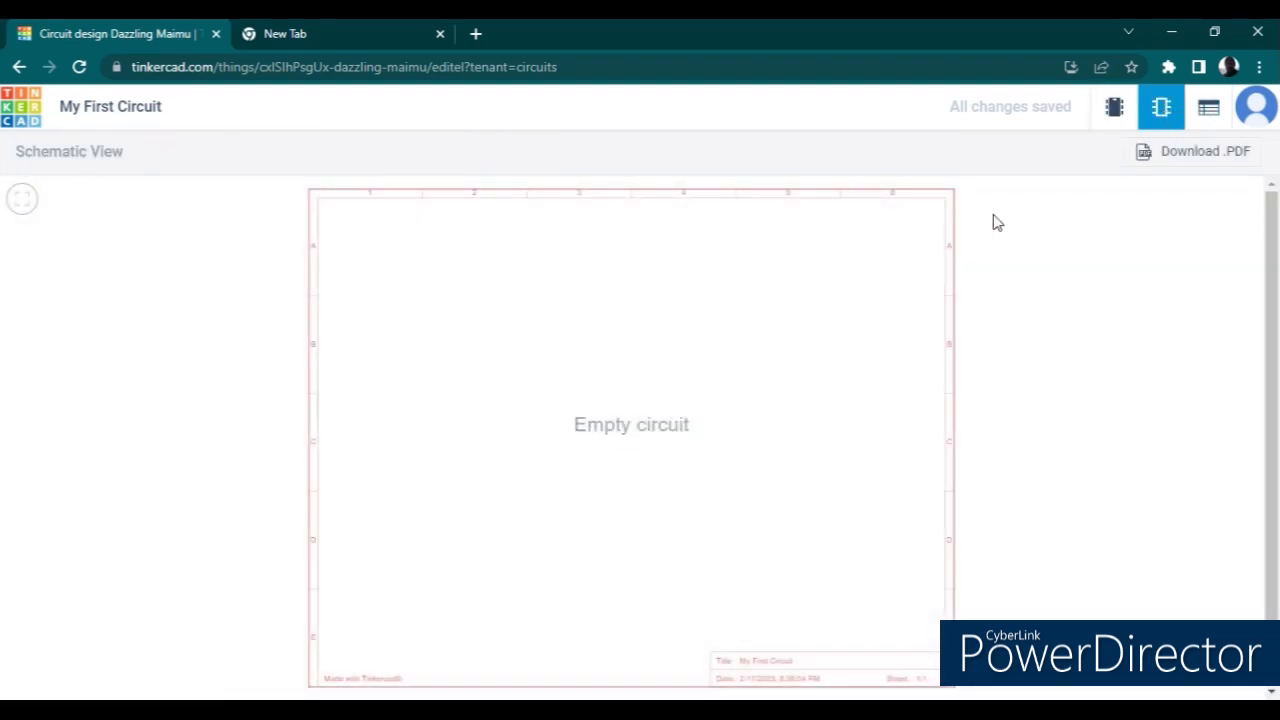
pyautogui.click(1208, 112)
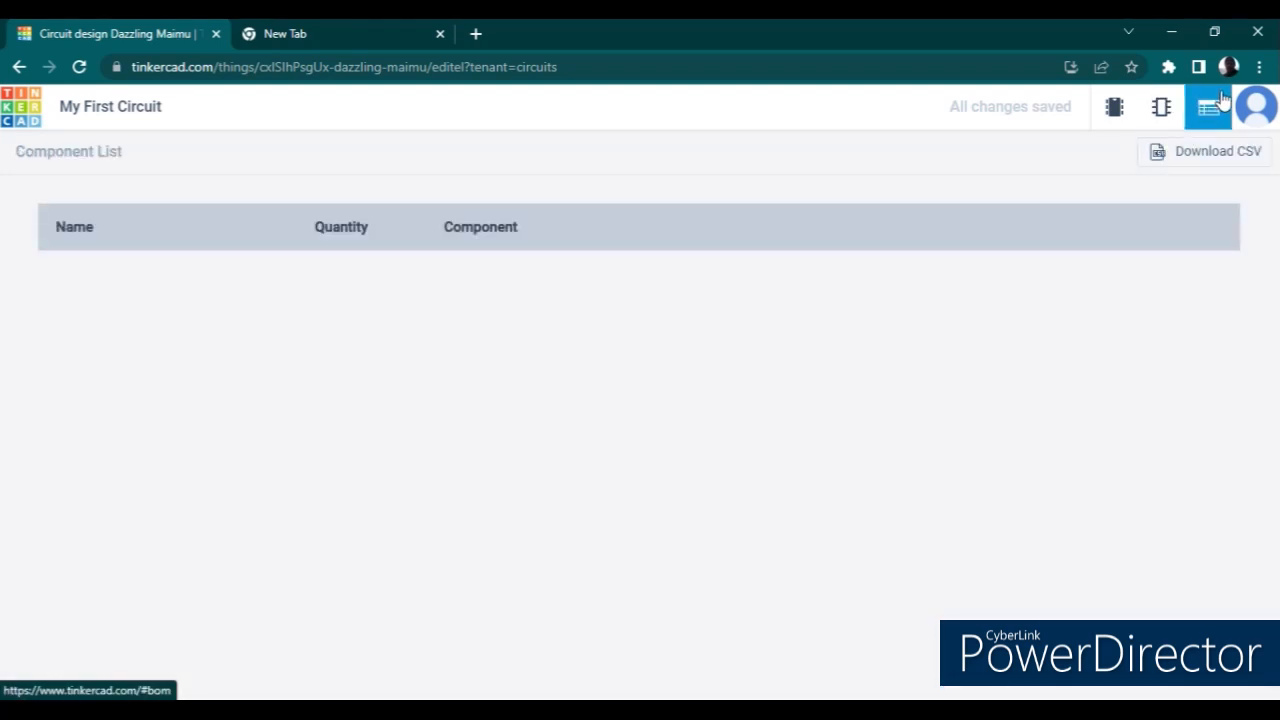
pyautogui.click(1112, 110)
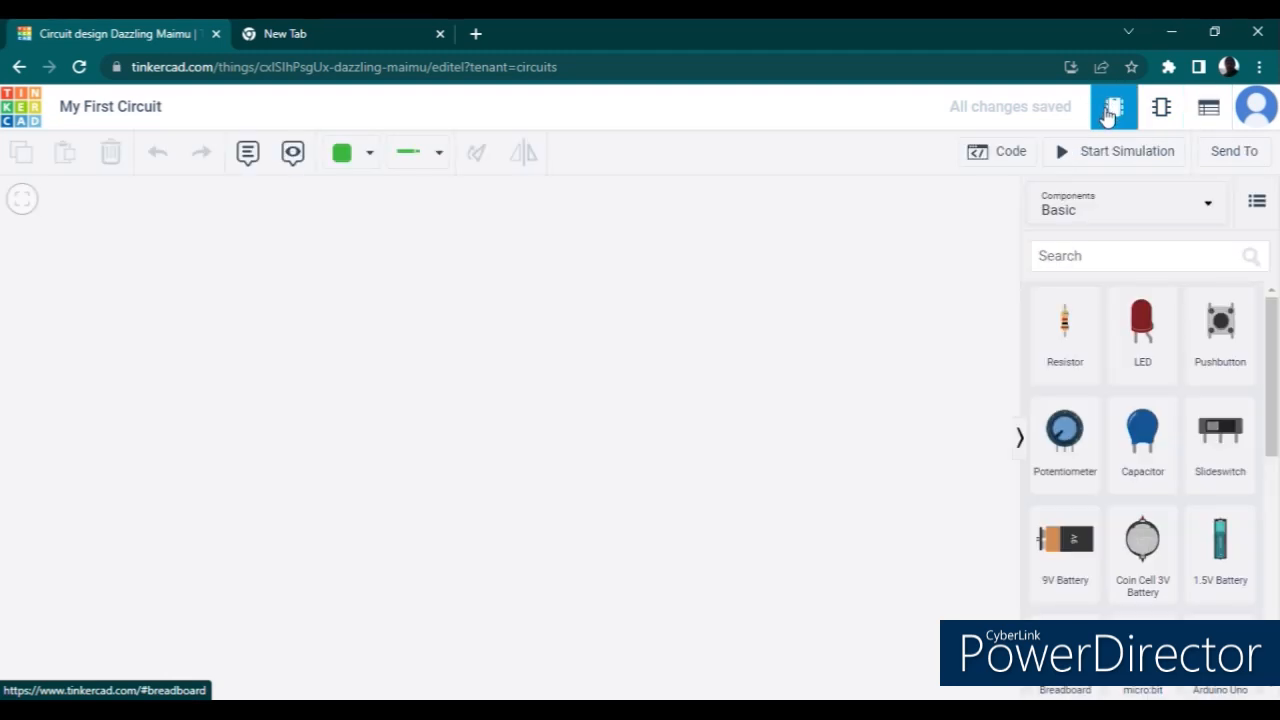
pyautogui.click(993, 155)
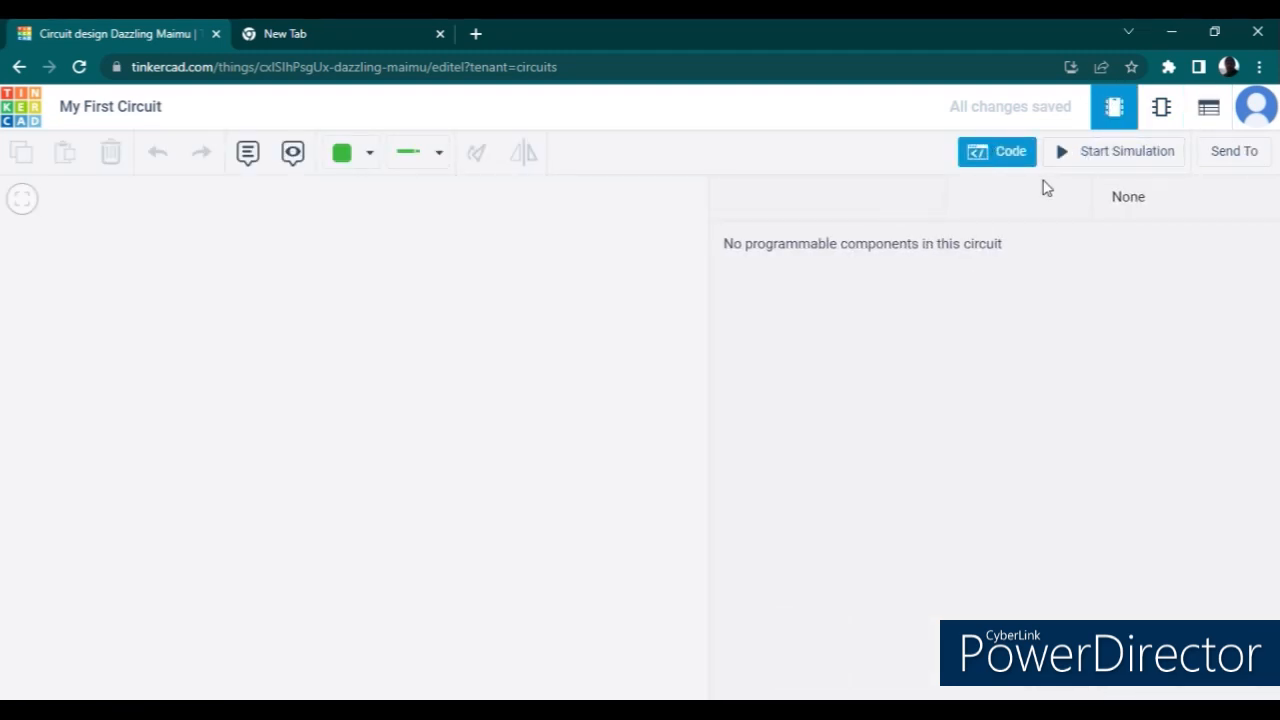
pyautogui.click(1005, 163)
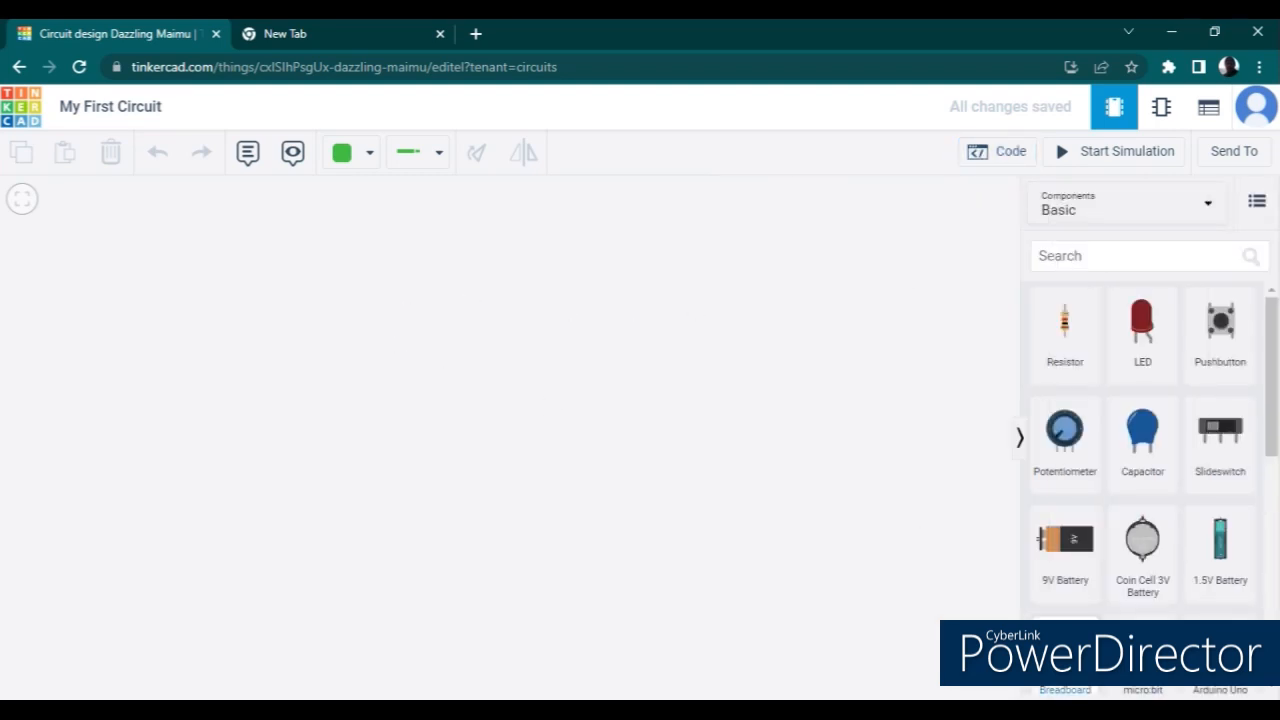
# - Place a small breadboard in the middle of the workspace and name it "Breadboard 1"
pyautogui.moveTo(1274, 451); pyautogui.dragTo(1274, 478)
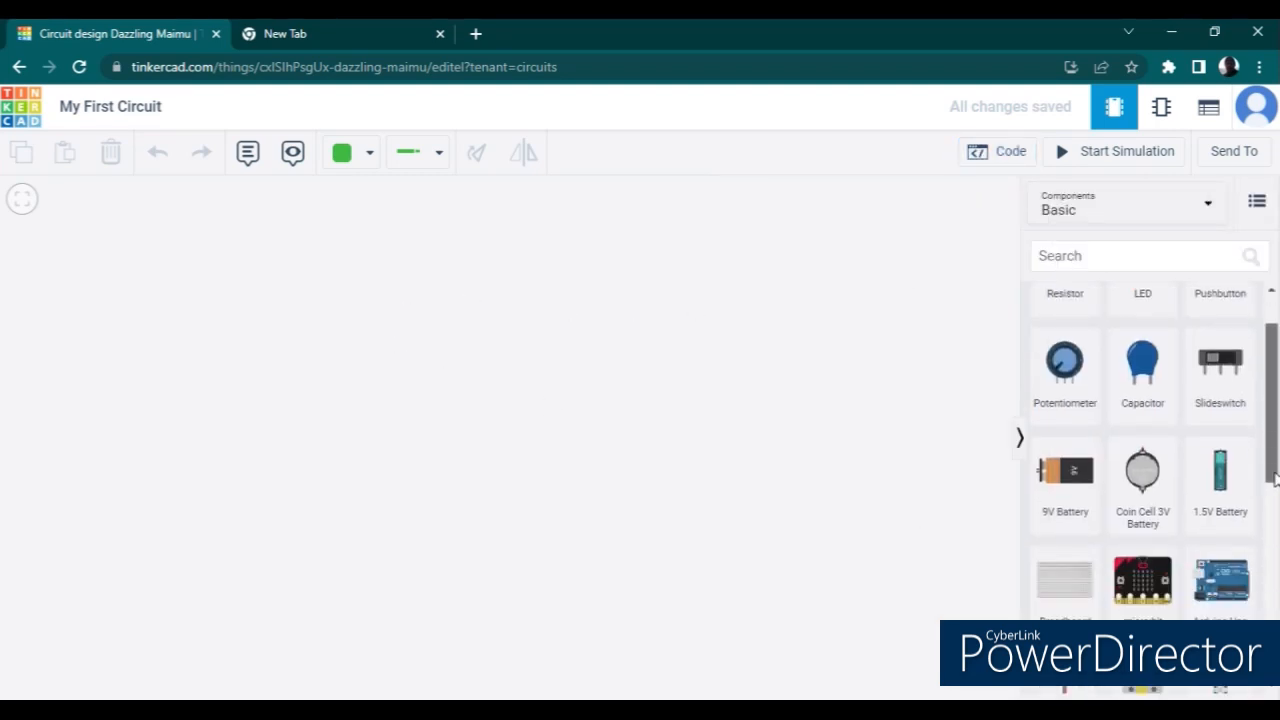
pyautogui.click(1052, 604)
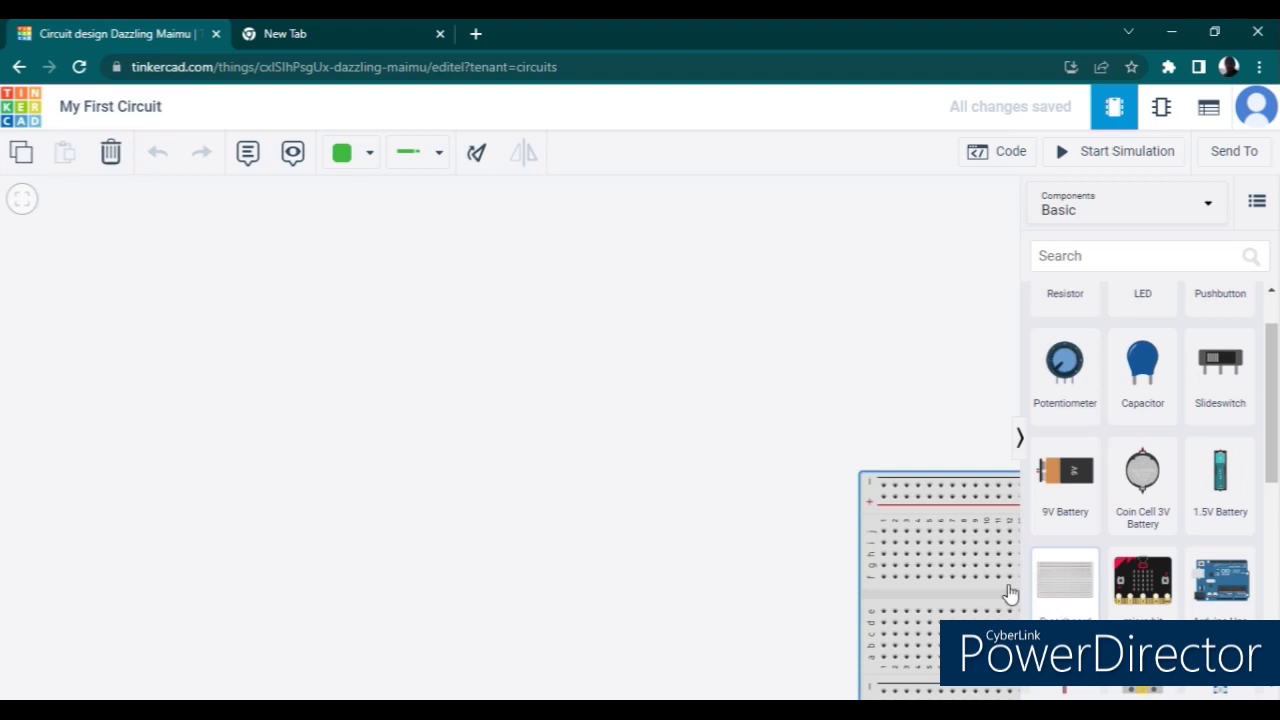
pyautogui.click(471, 438)
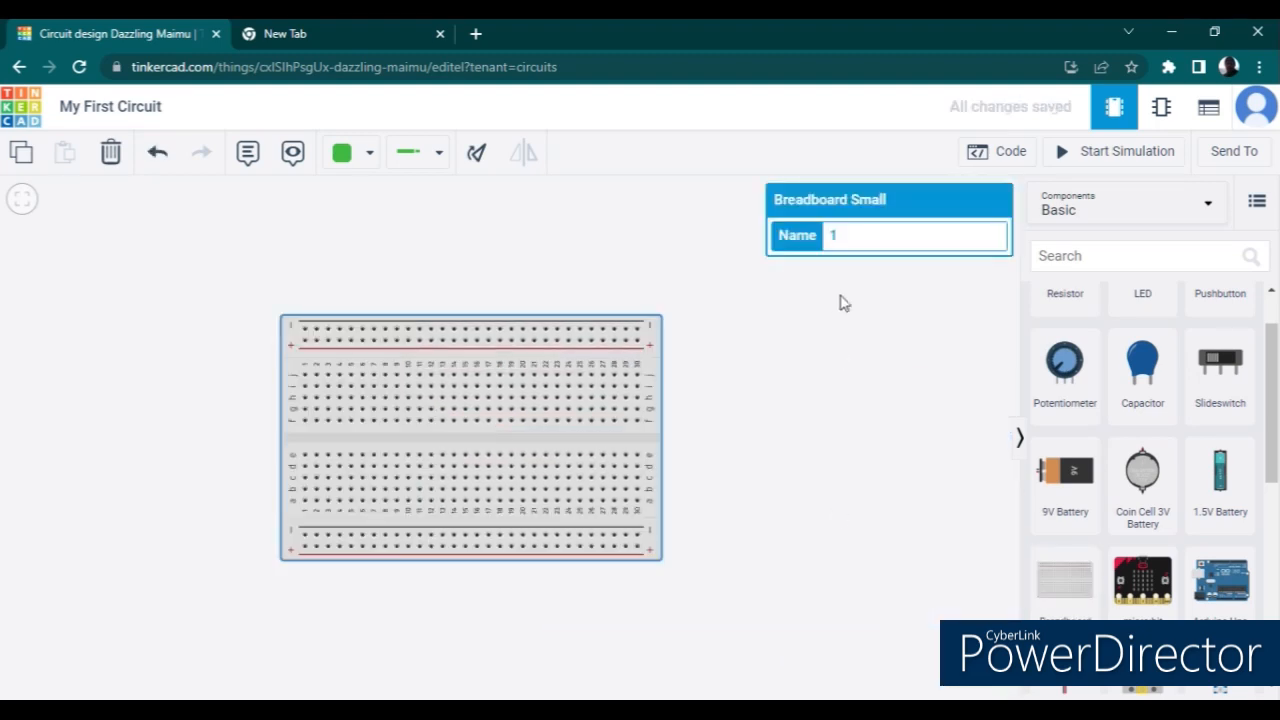
pyautogui.click(881, 242)
pyautogui.write('Breadboard 1')
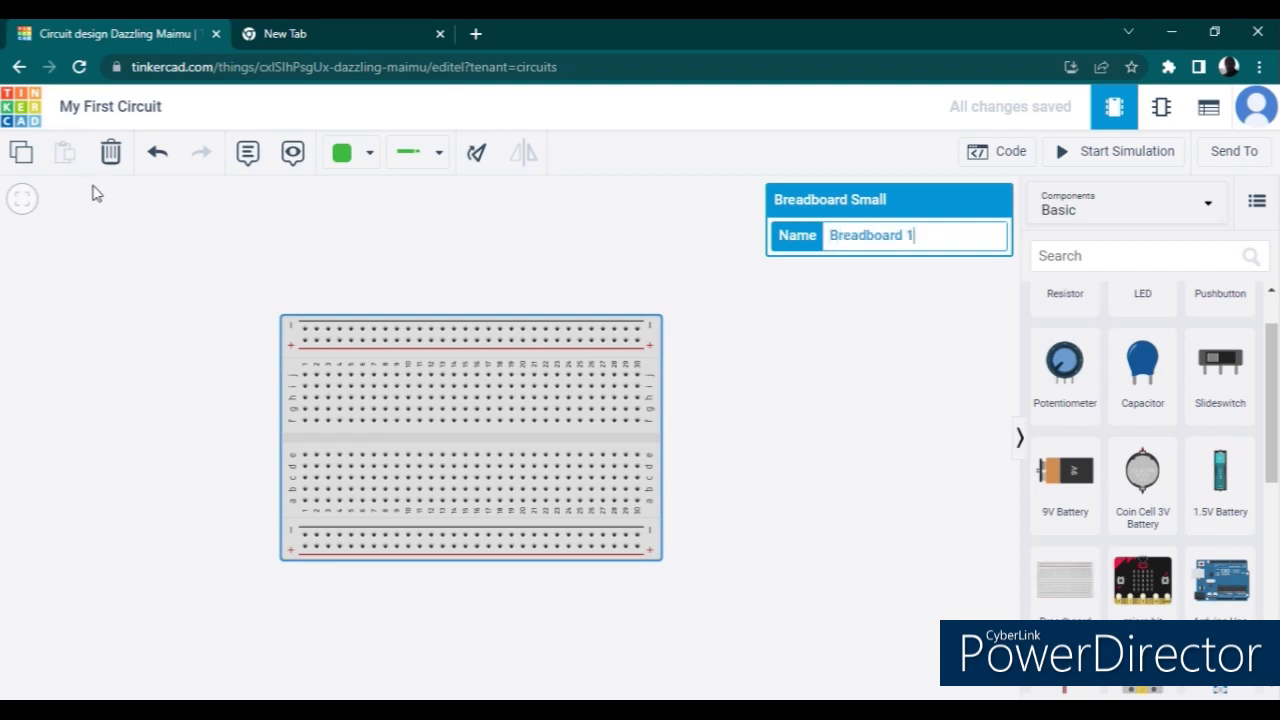
pyautogui.click(18, 214)
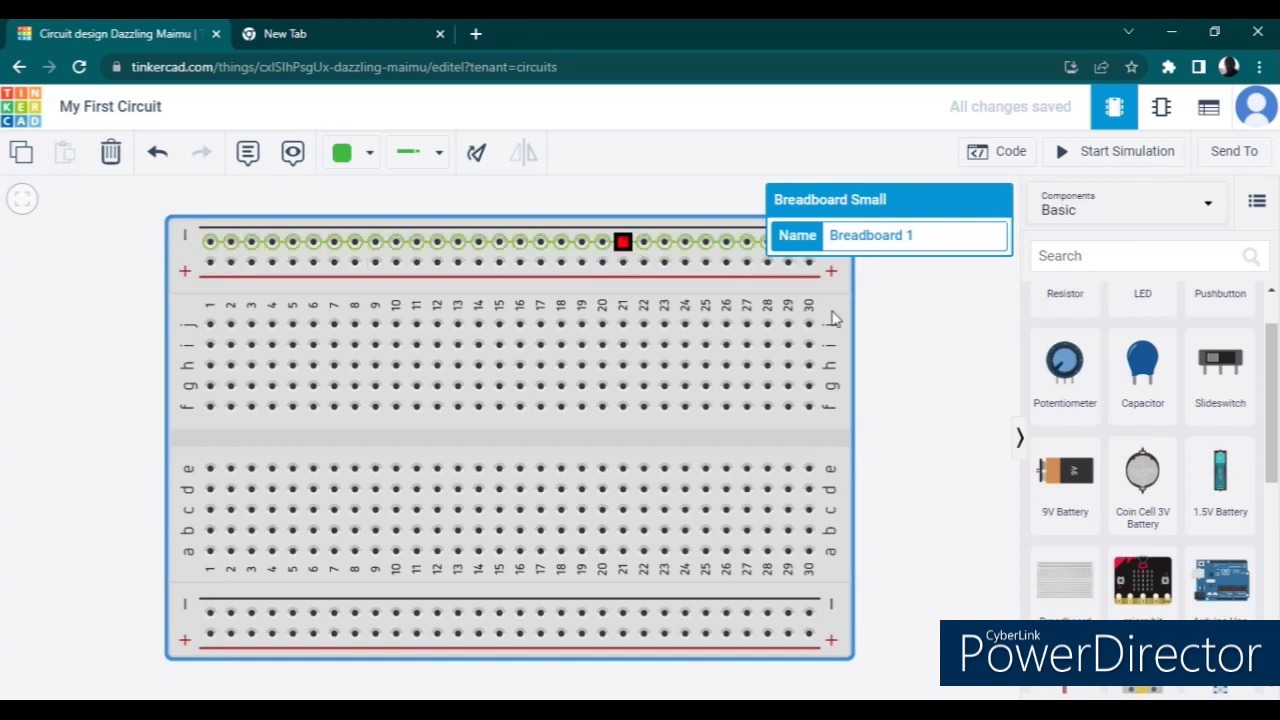
pyautogui.click(983, 362)
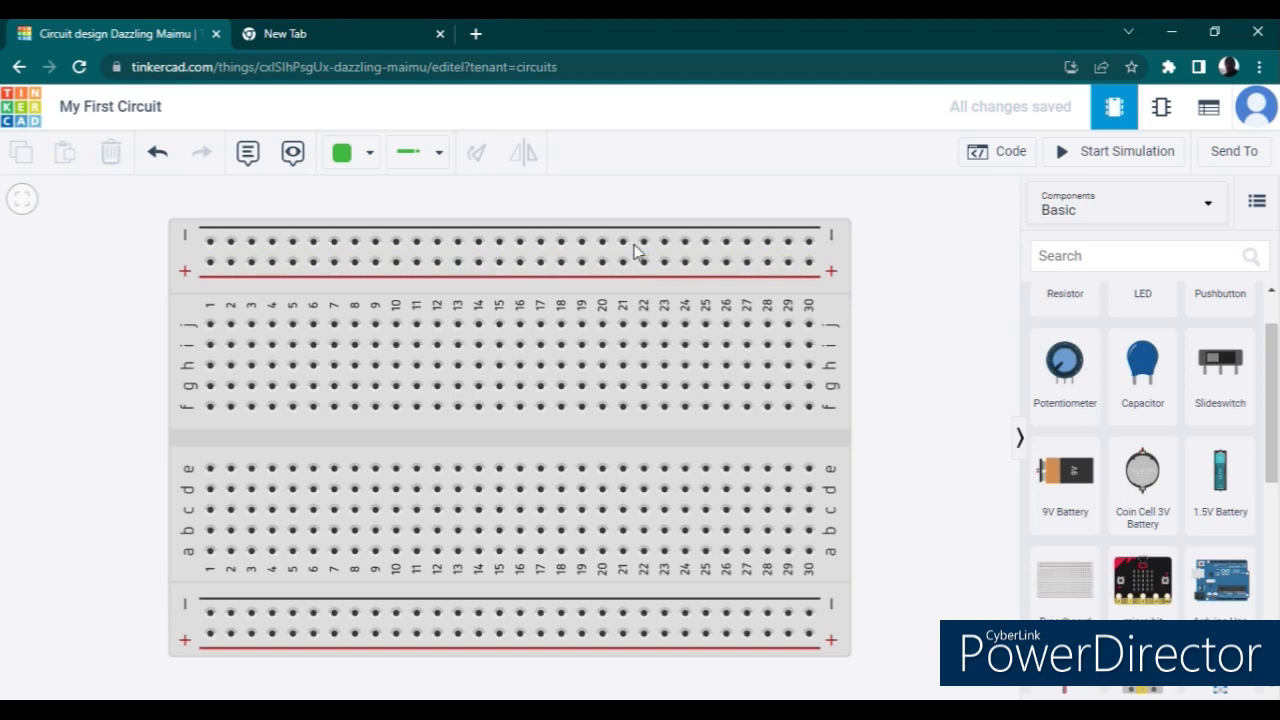
pyautogui.click(686, 246)
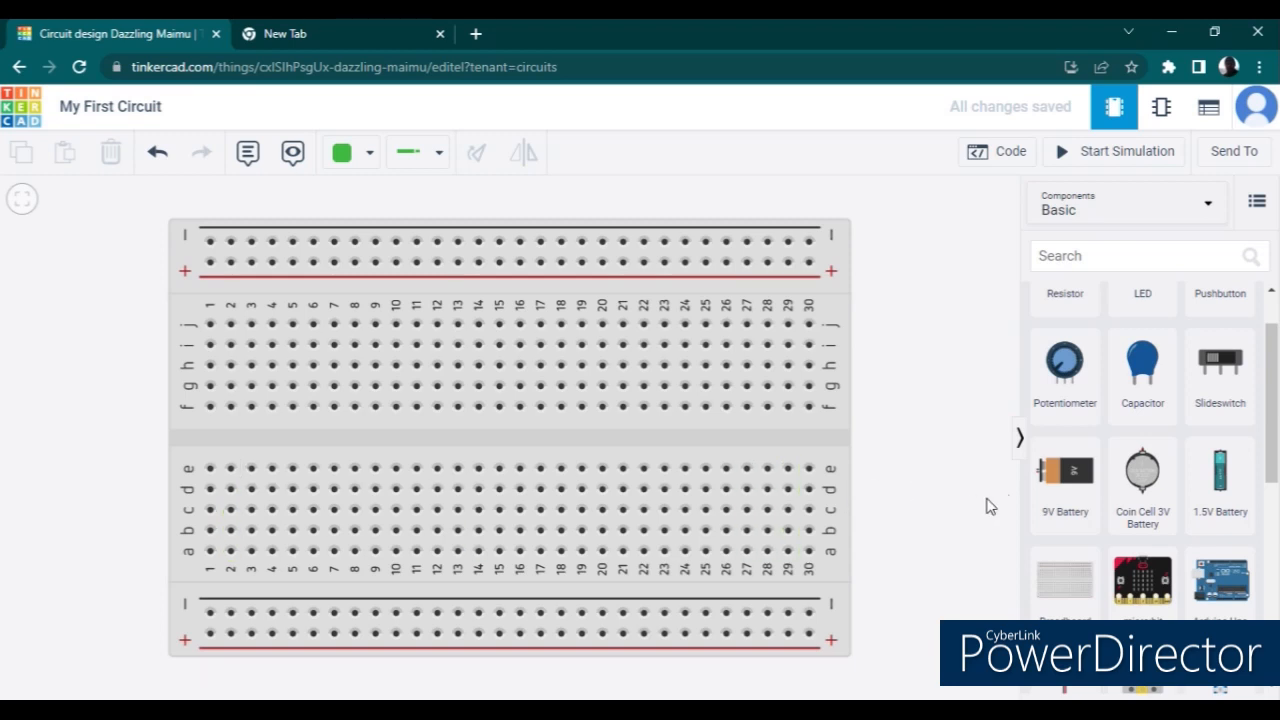
# - Add a 9V Battery beside the breadboard, with its terminals facing the breadboard's column 30 end
pyautogui.click(1070, 470)
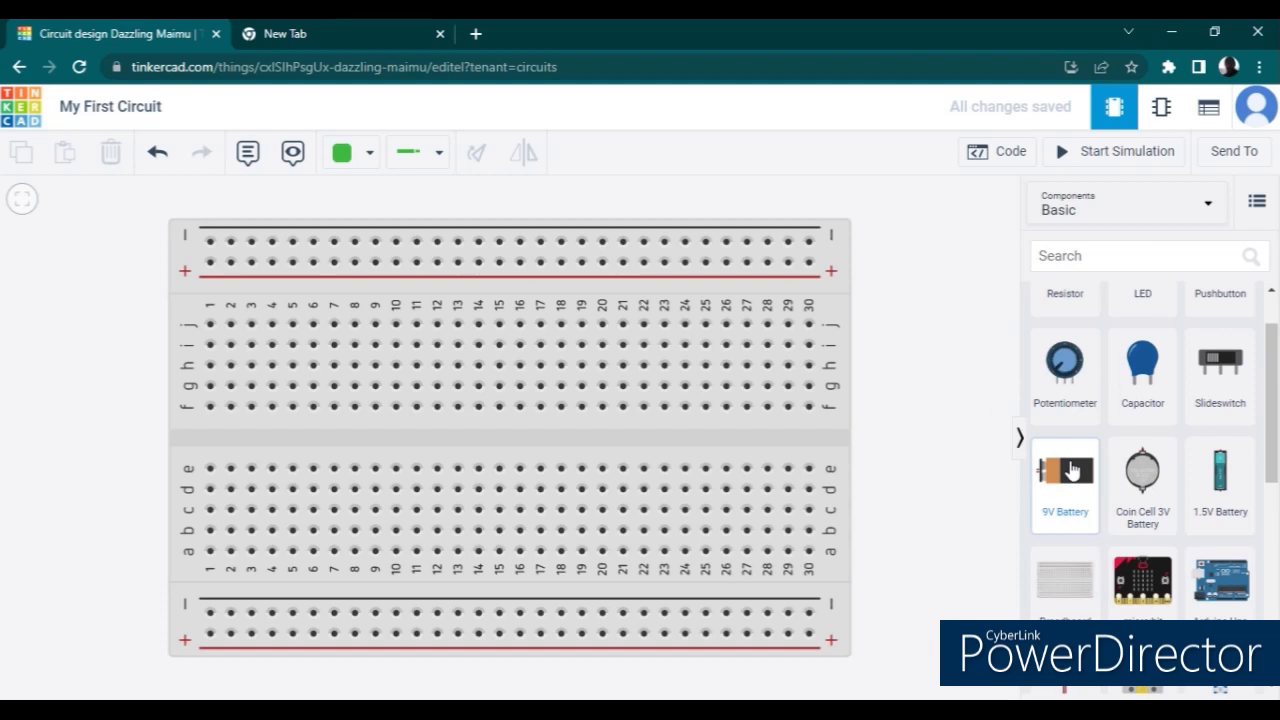
pyautogui.click(1070, 470)
pyautogui.moveTo(1070, 470); pyautogui.dragTo(955, 445)
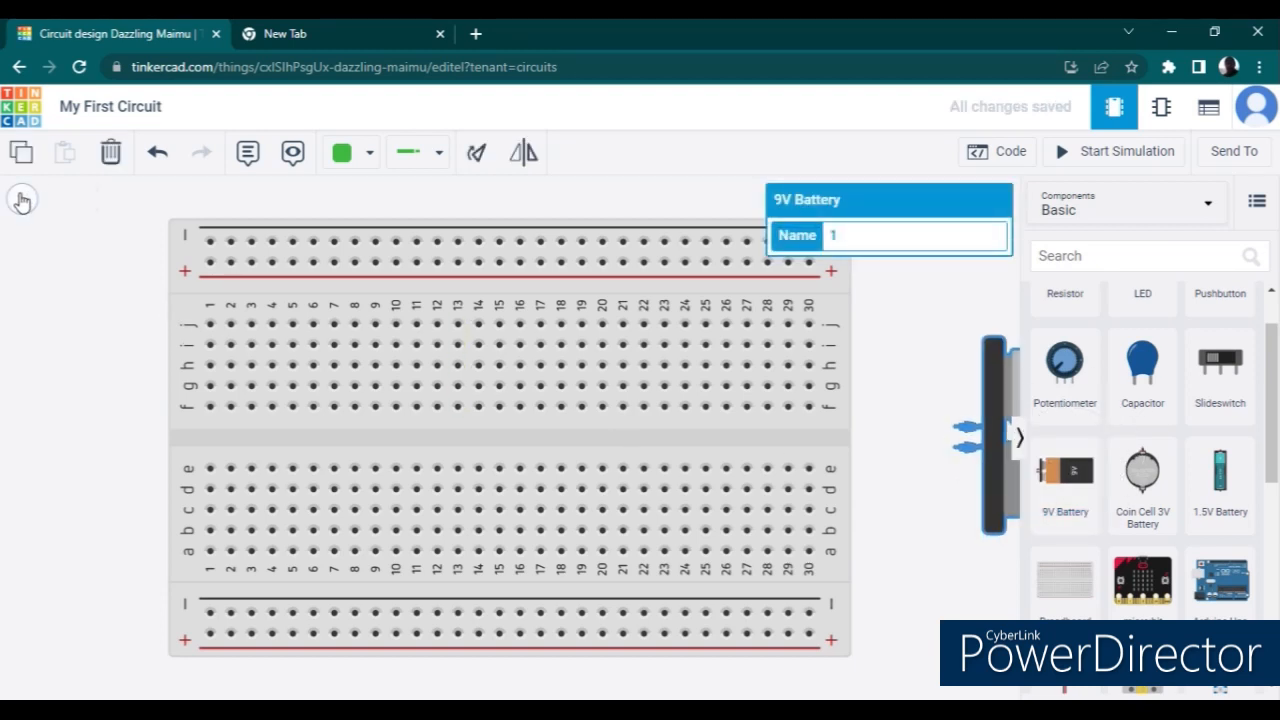
pyautogui.click(22, 200)
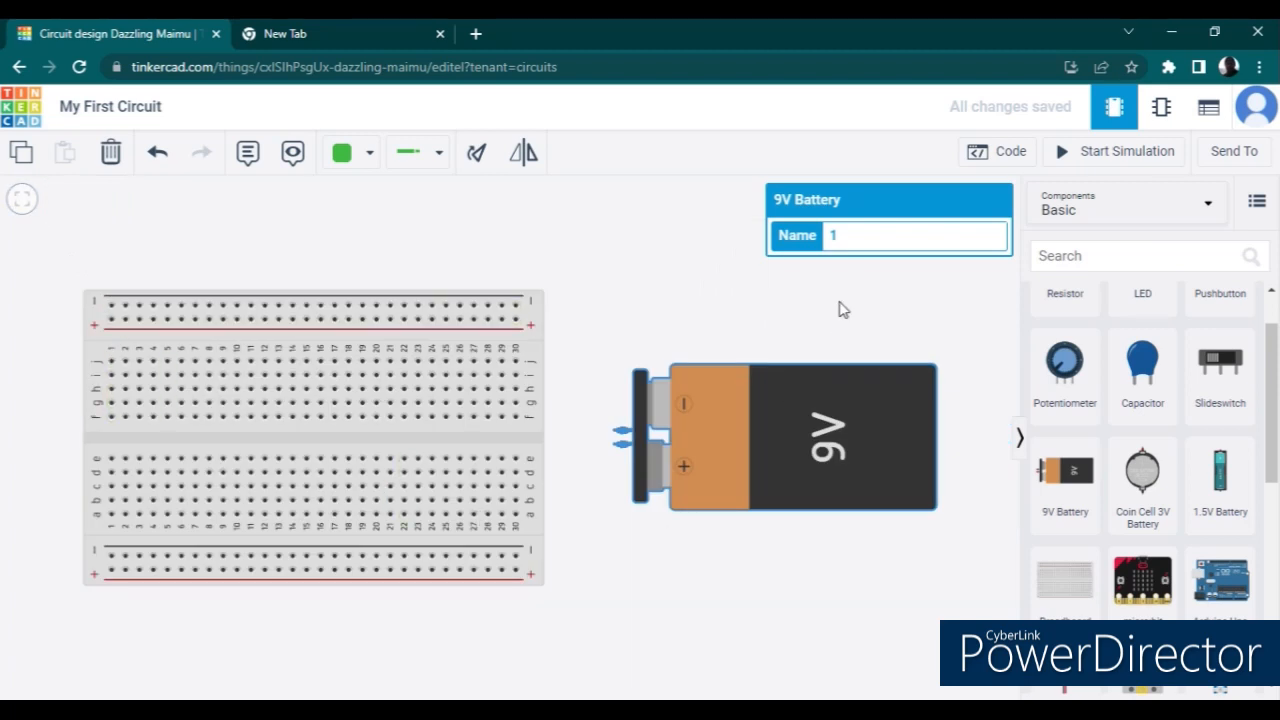
pyautogui.moveTo(823, 491); pyautogui.dragTo(857, 560)
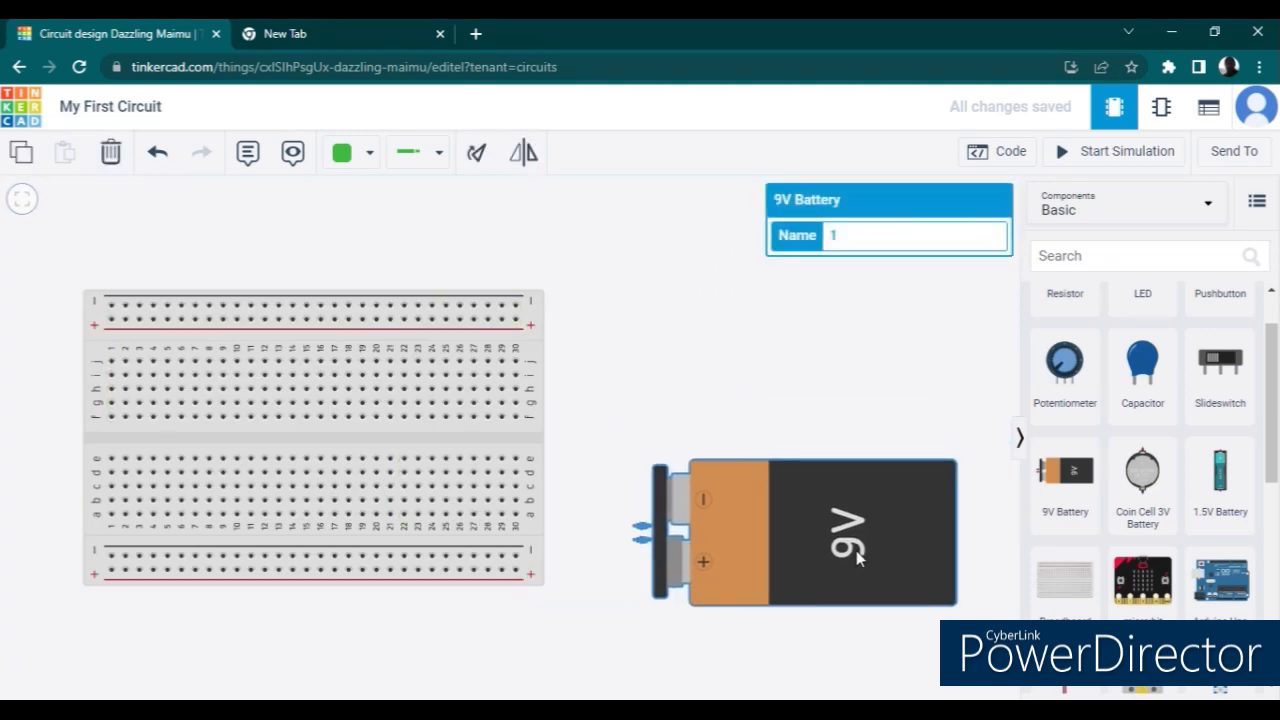
# - Wire the battery's positive and negative terminals to the lower positive and negative rails at the breadboard's column 30 end
pyautogui.click(633, 543)
pyautogui.click(515, 570)
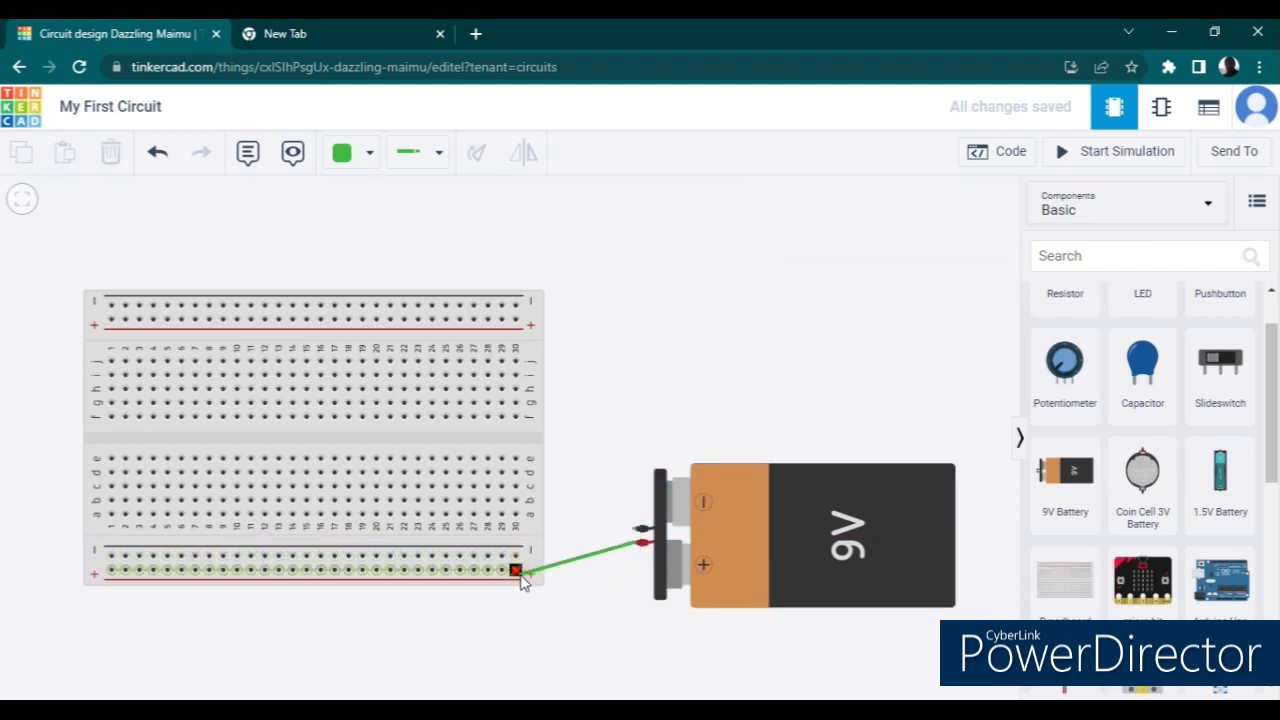
pyautogui.click(515, 571)
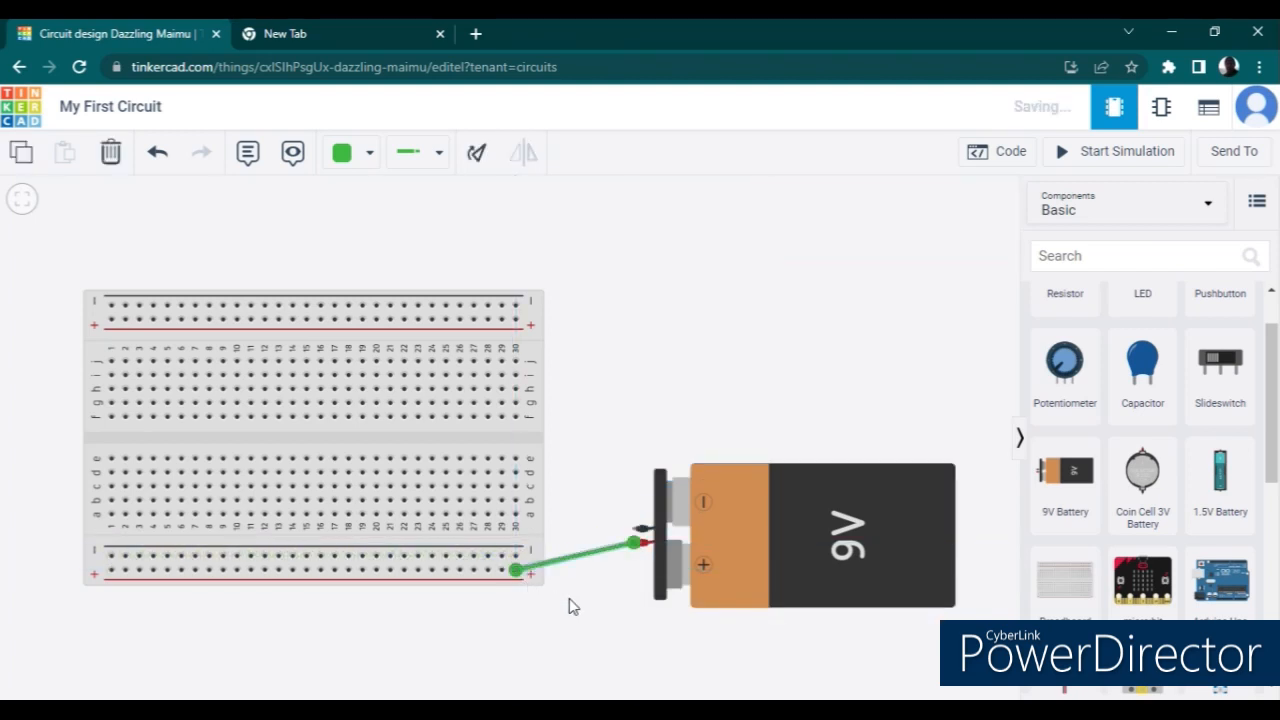
pyautogui.click(638, 537)
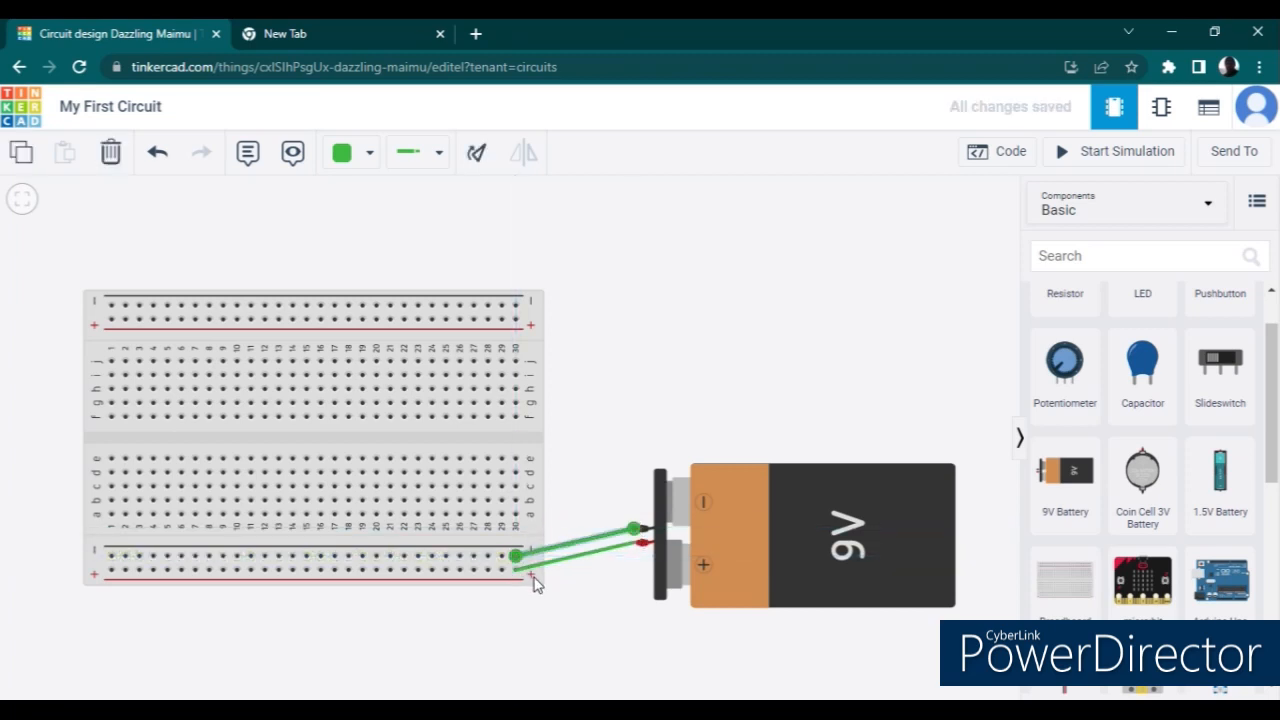
# - Color the battery's positive wire red and its negative wire black
pyautogui.click(569, 561)
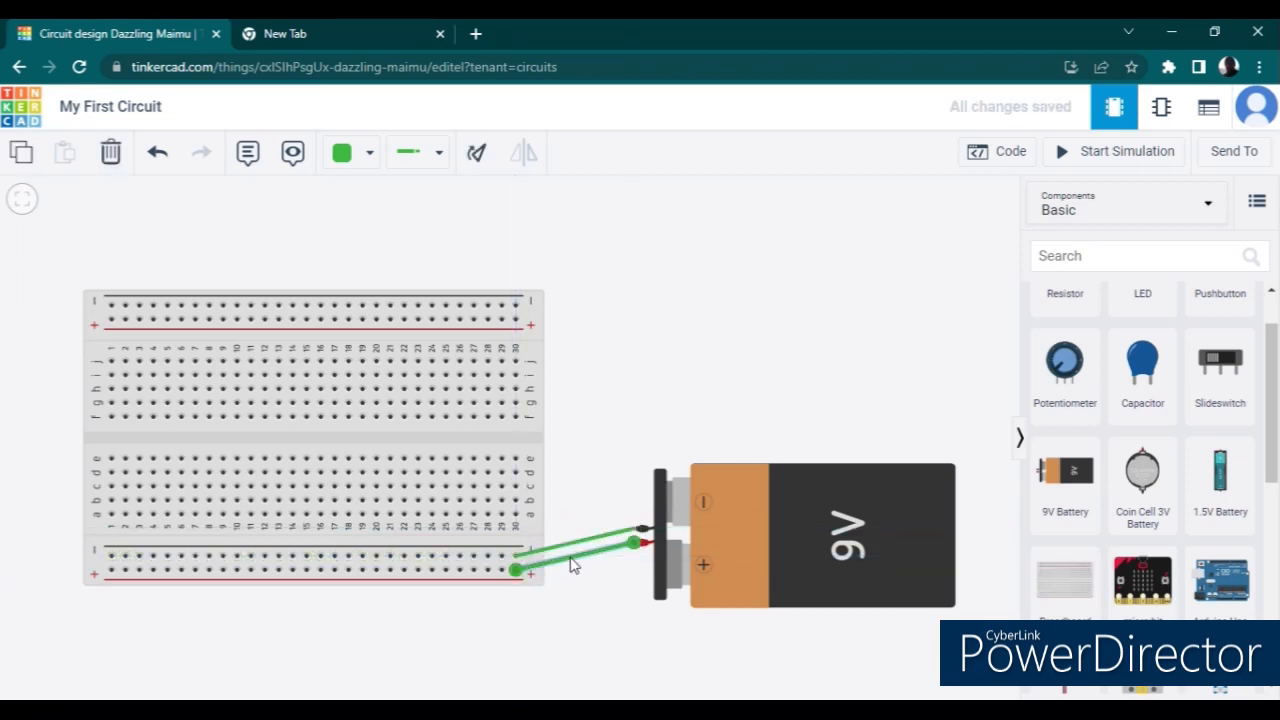
pyautogui.click(367, 166)
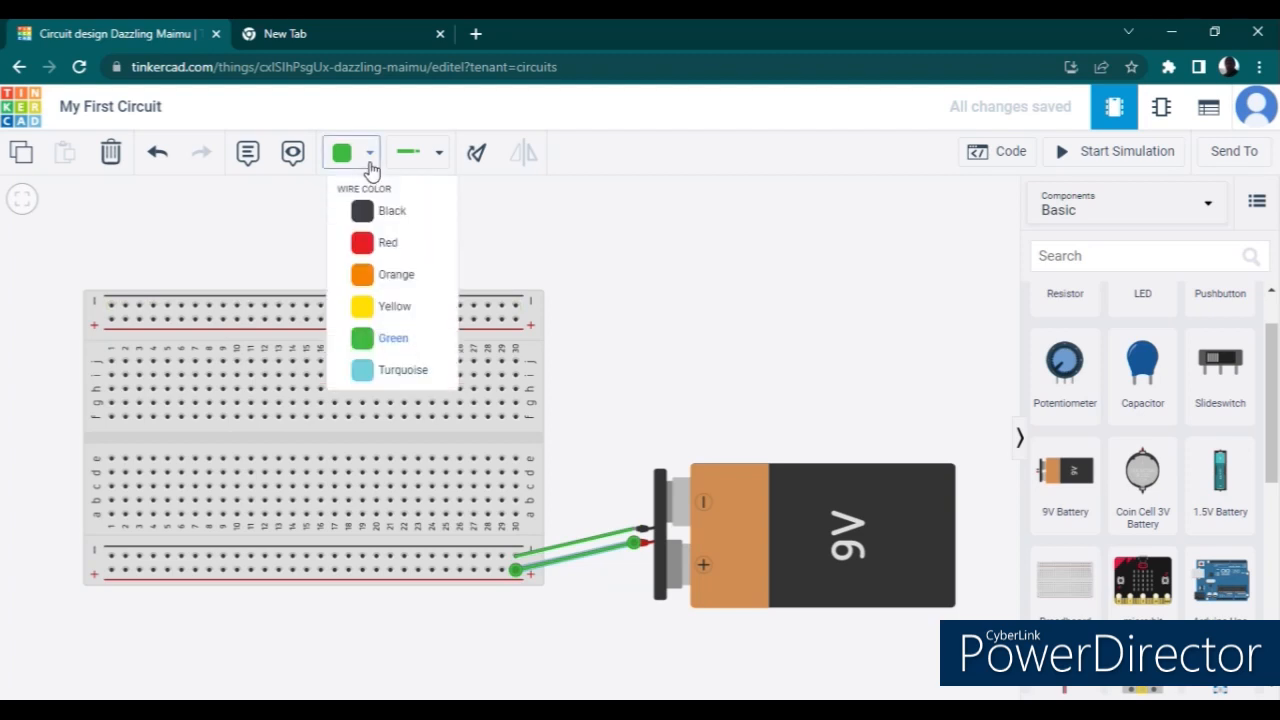
pyautogui.click(390, 249)
pyautogui.click(587, 540)
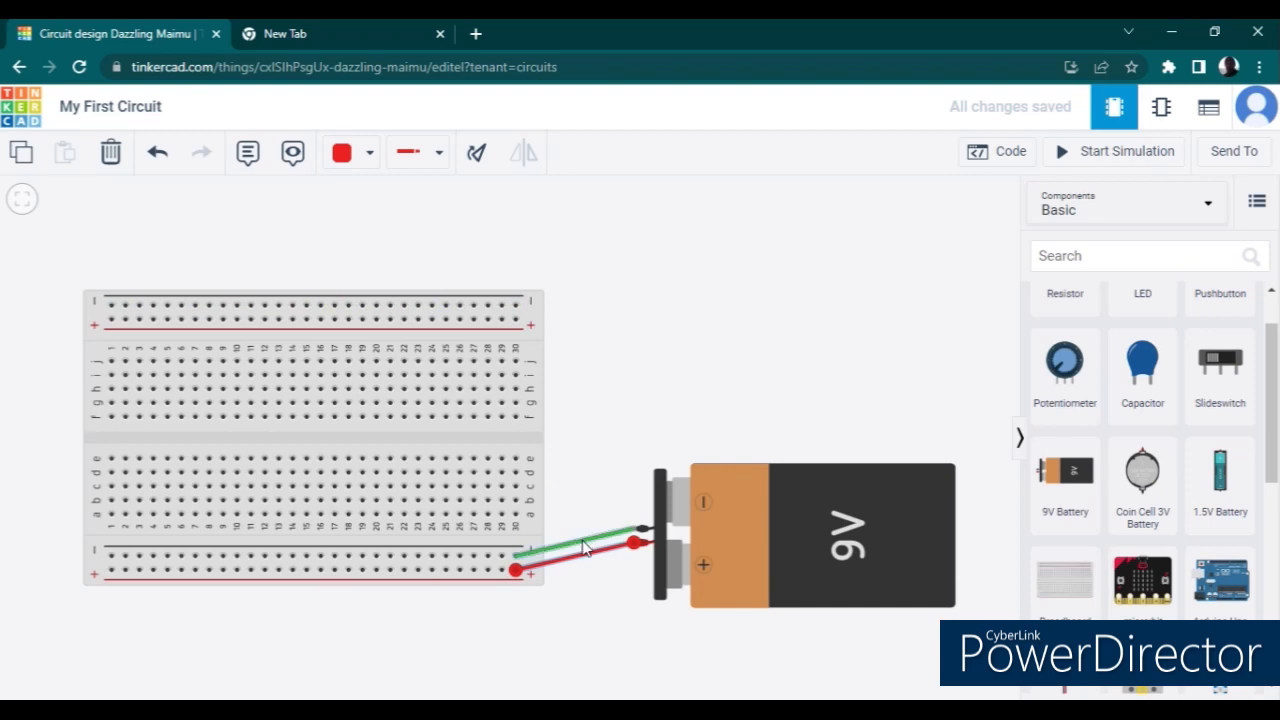
pyautogui.click(360, 155)
pyautogui.click(357, 215)
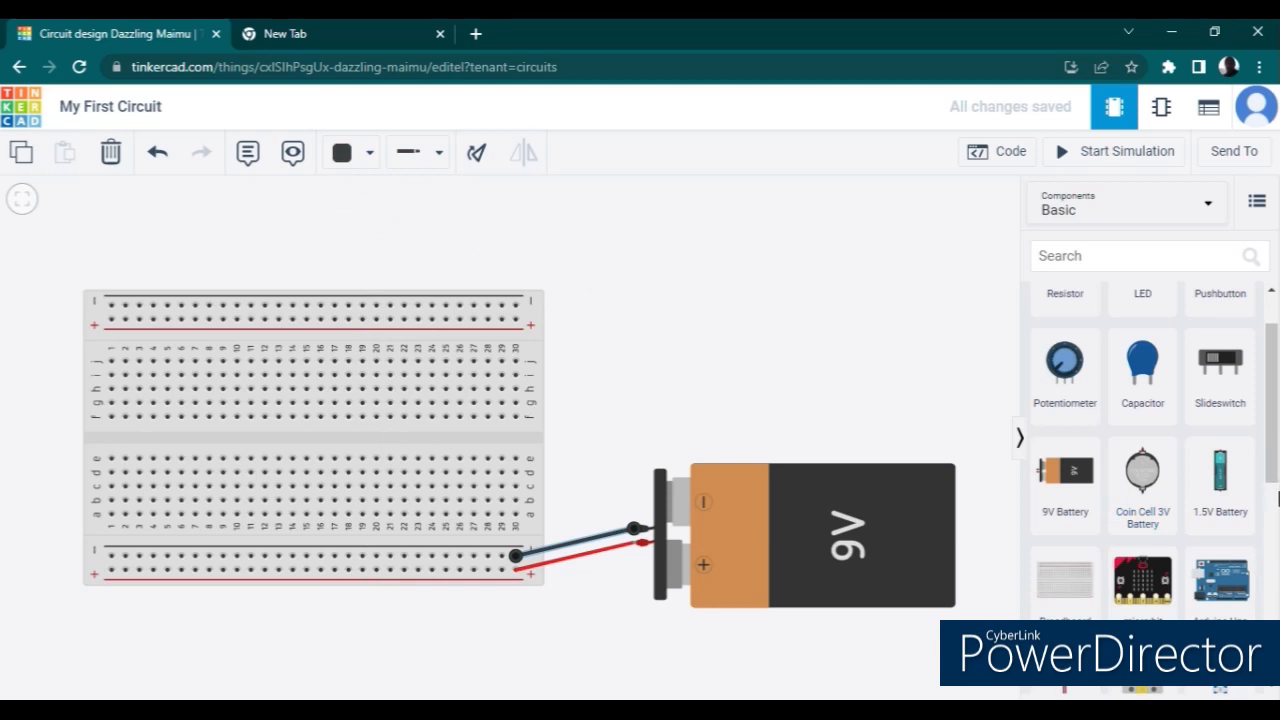
# - Place a red LED on the breadboard with its legs in row e, columns 4 and 5
pyautogui.moveTo(1277, 480); pyautogui.dragTo(1277, 455)
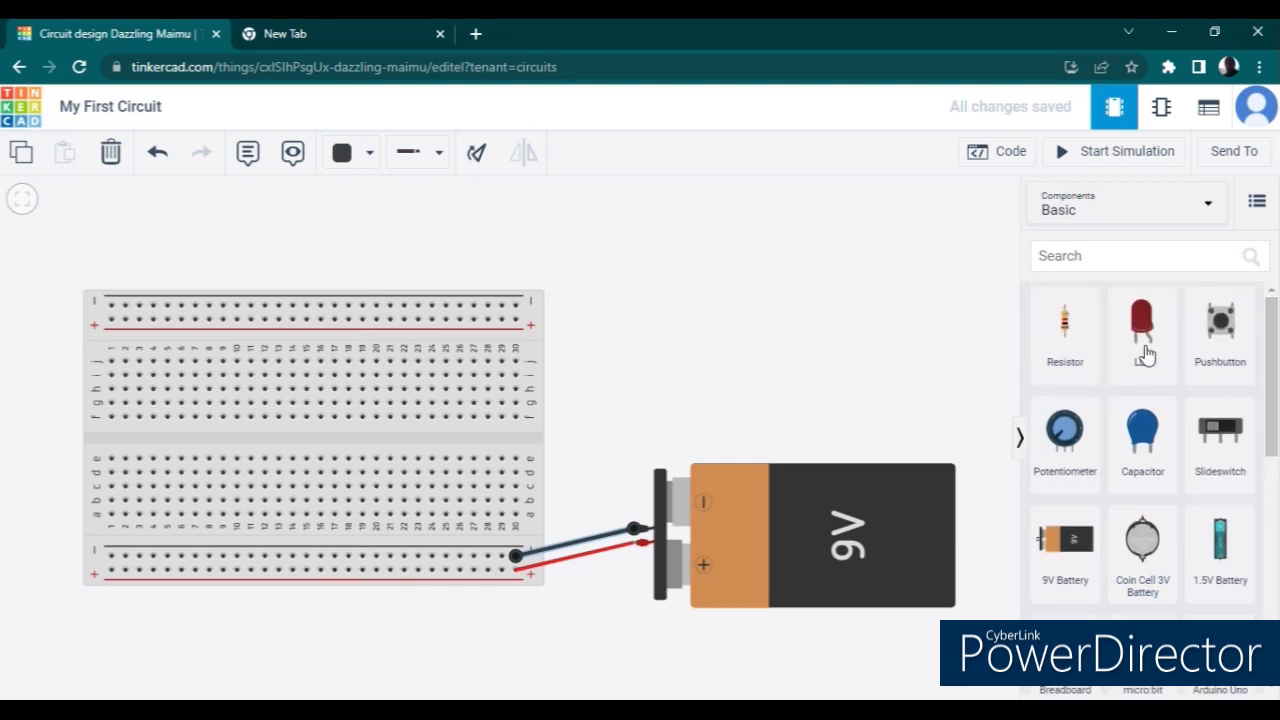
pyautogui.moveTo(1146, 324); pyautogui.dragTo(706, 311)
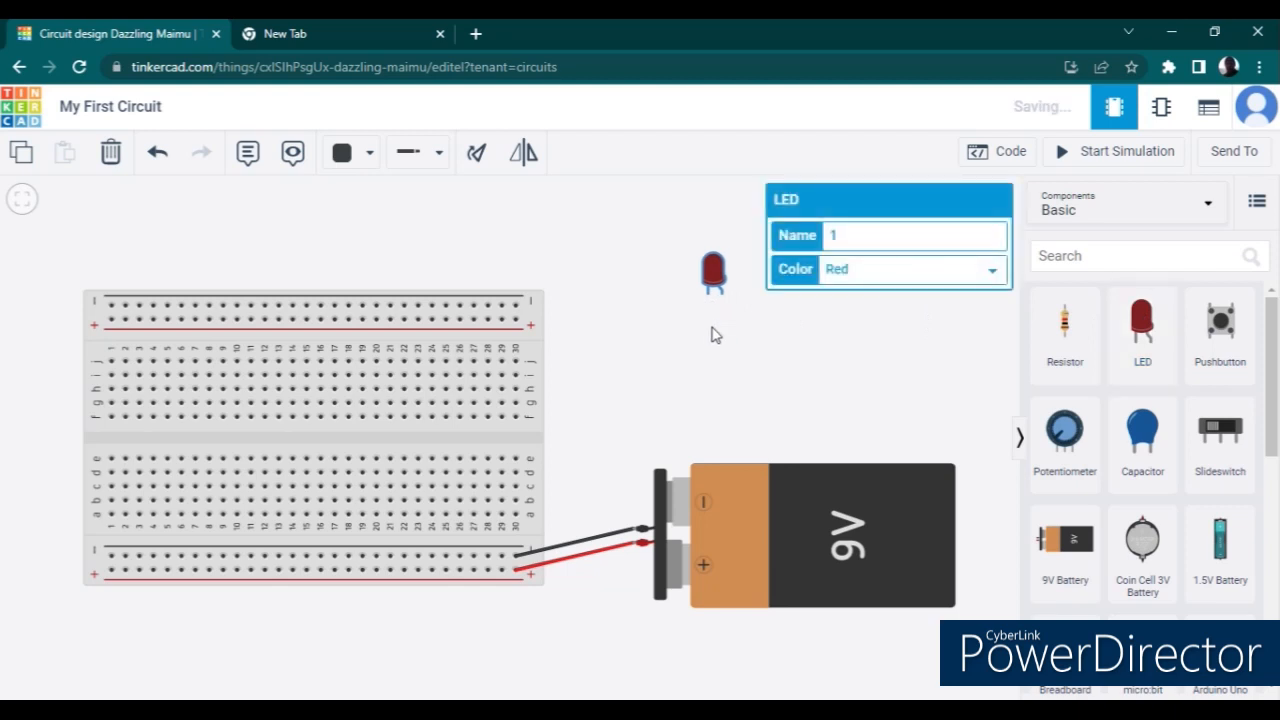
pyautogui.click(788, 346)
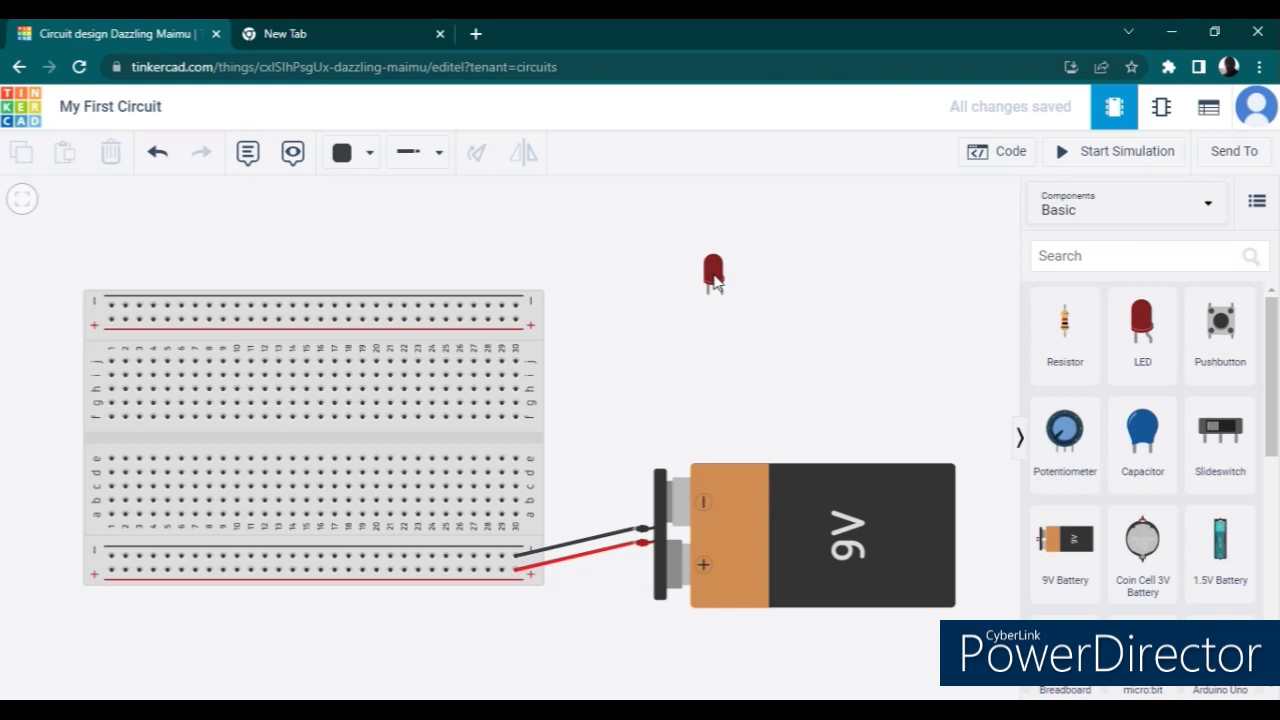
pyautogui.moveTo(714, 282); pyautogui.dragTo(161, 444)
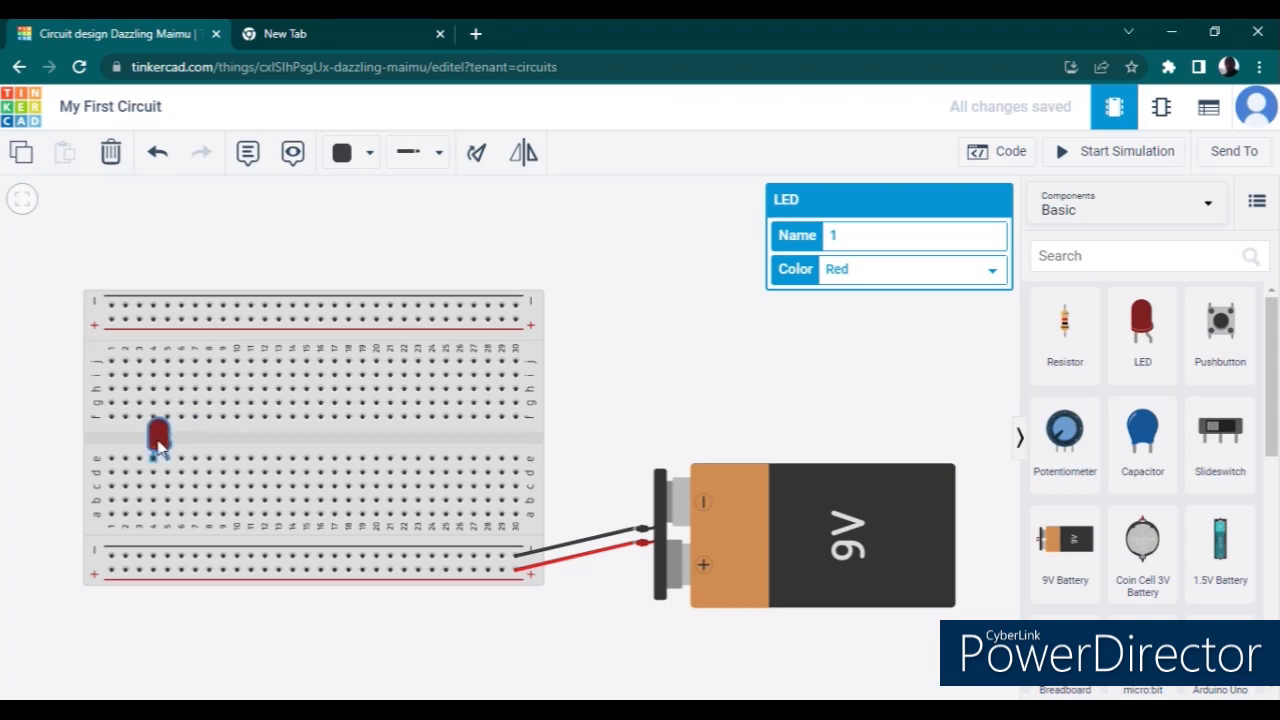
pyautogui.moveTo(160, 450); pyautogui.dragTo(159, 449)
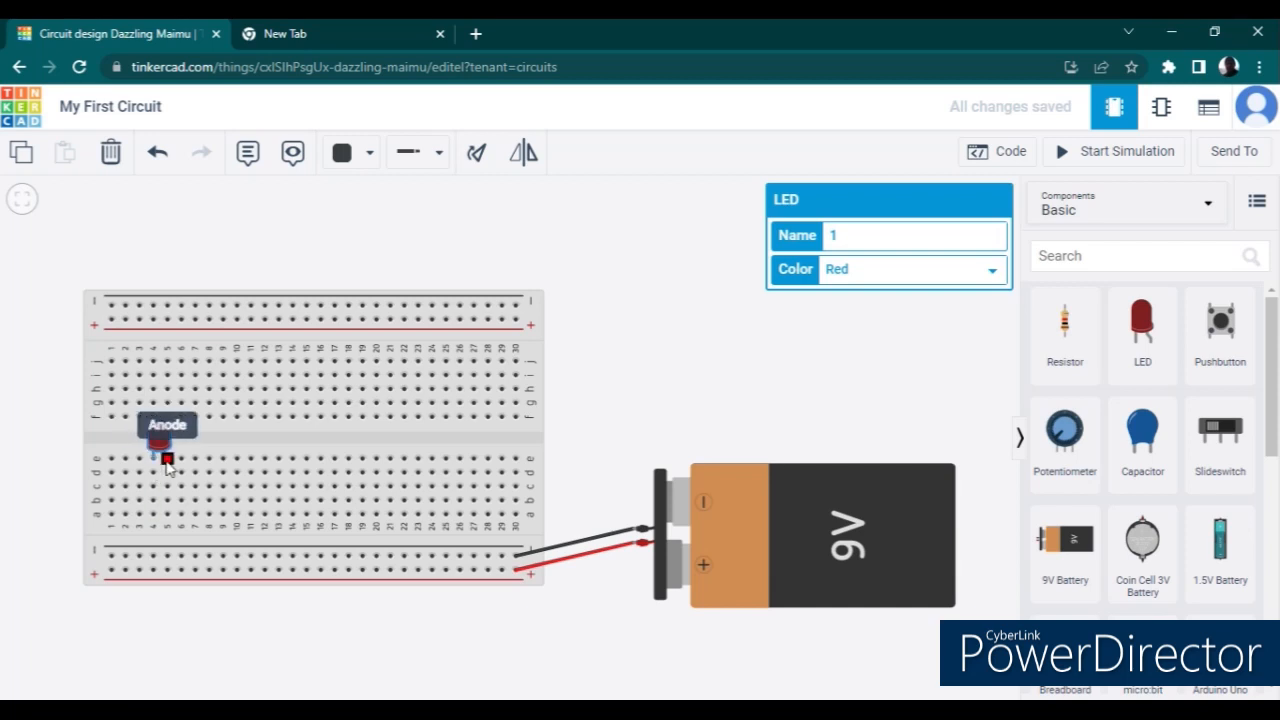
# - Wire hole a5 to the lower positive rail and hole a4 to the lower negative rail to power the LED
pyautogui.click(167, 515)
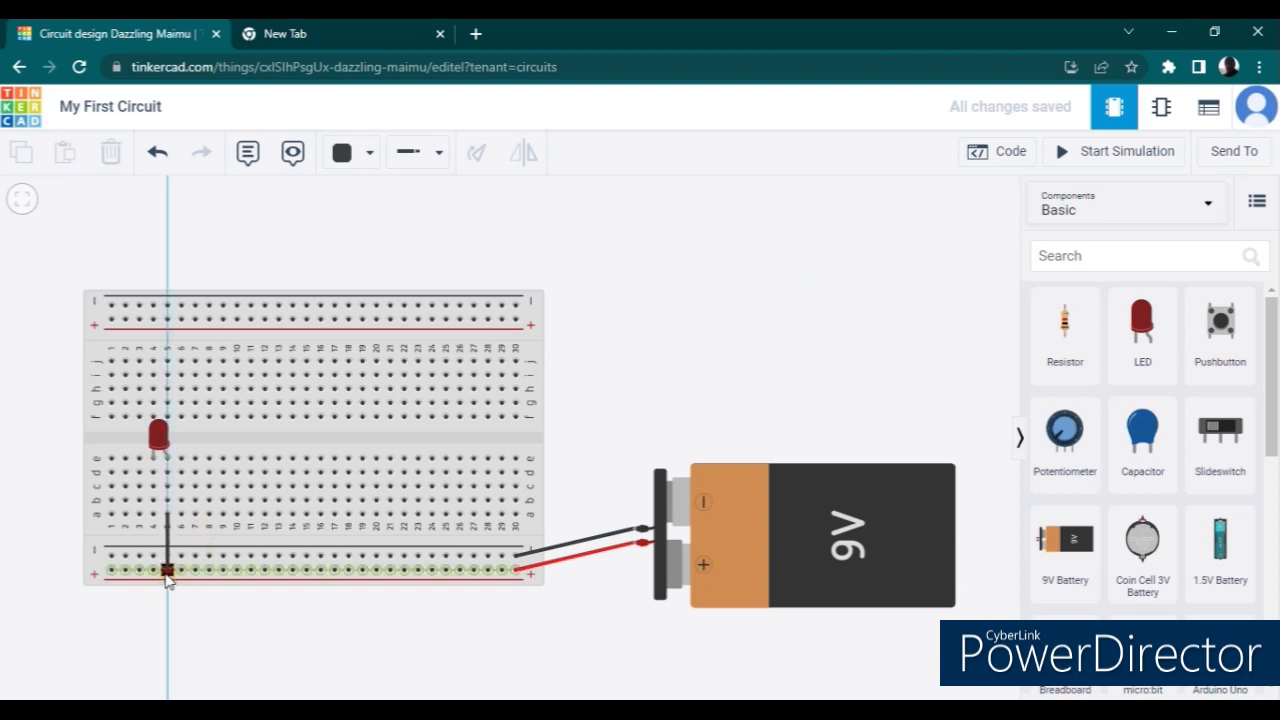
pyautogui.click(167, 571)
pyautogui.click(153, 515)
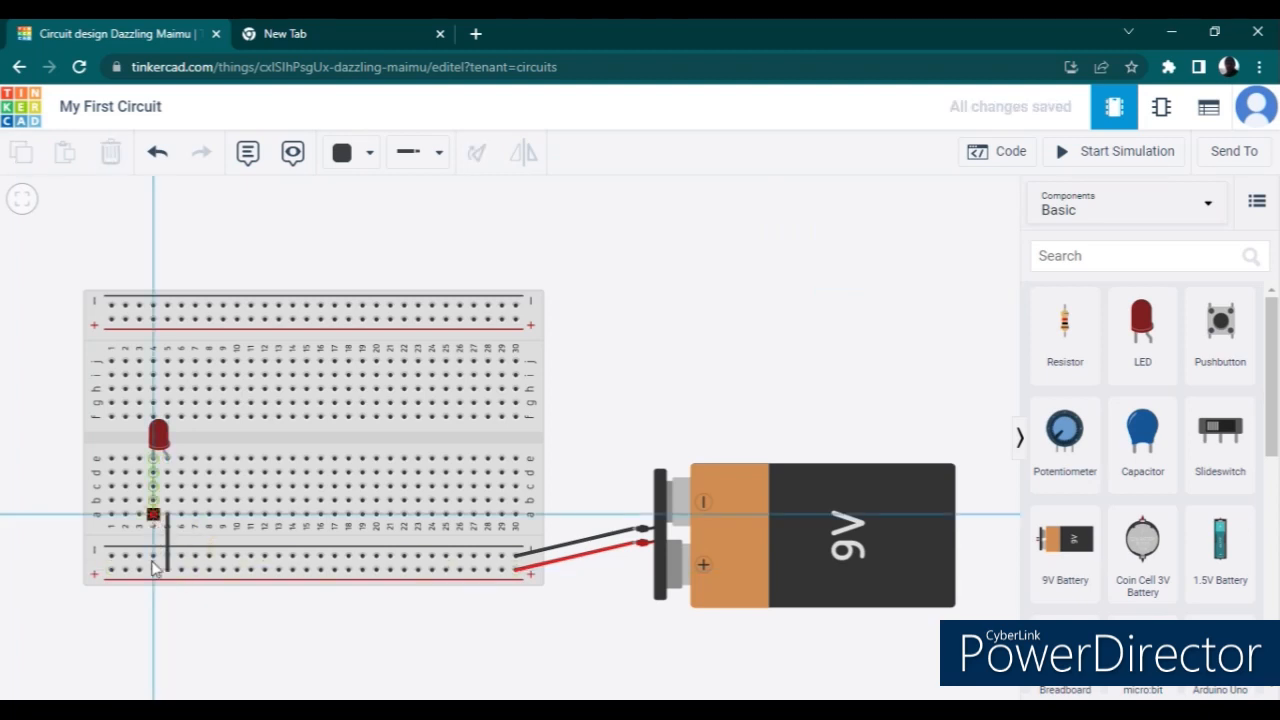
pyautogui.click(153, 556)
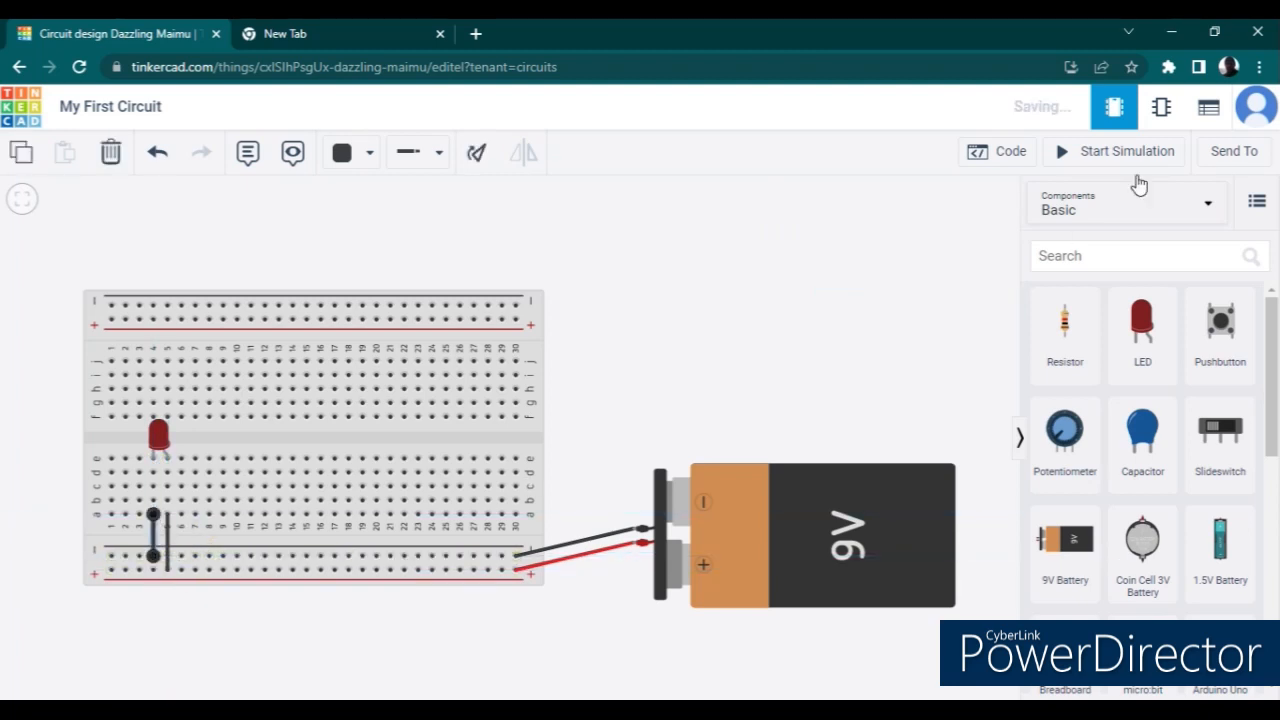
# - Run the simulation to check the LED connected directly to the 9V battery, and stop it
pyautogui.click(1160, 151)
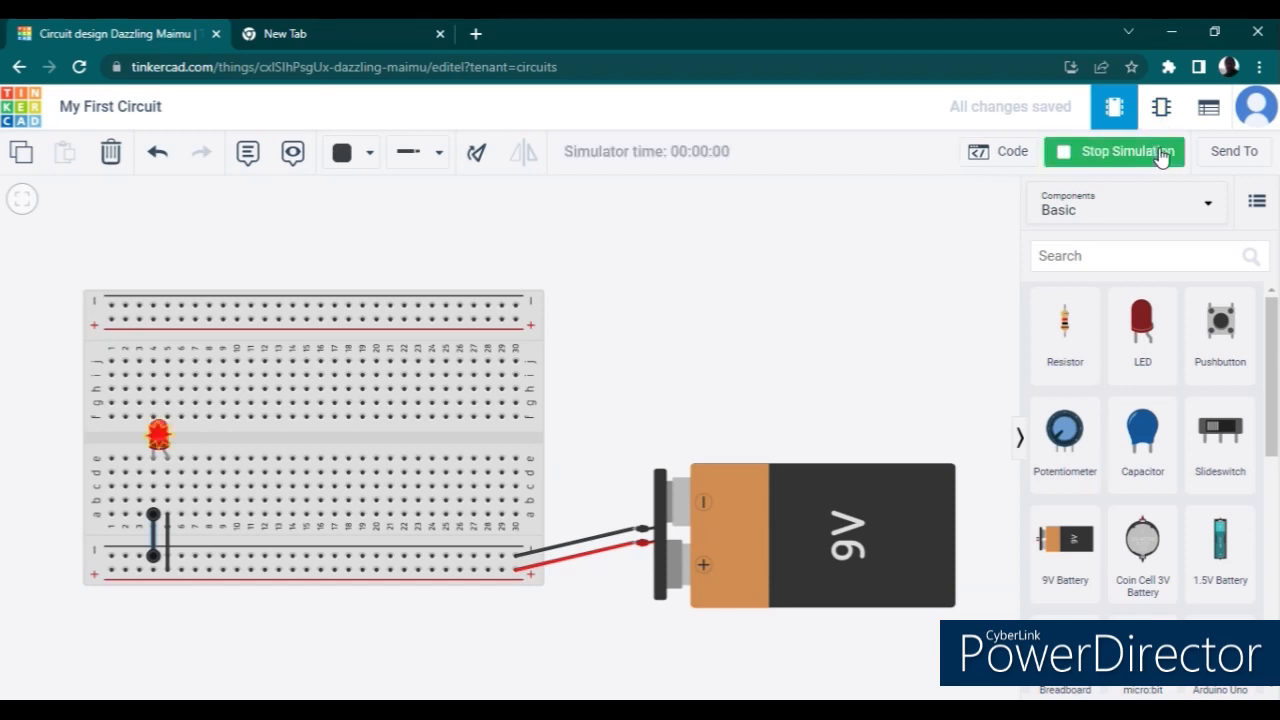
pyautogui.click(1160, 151)
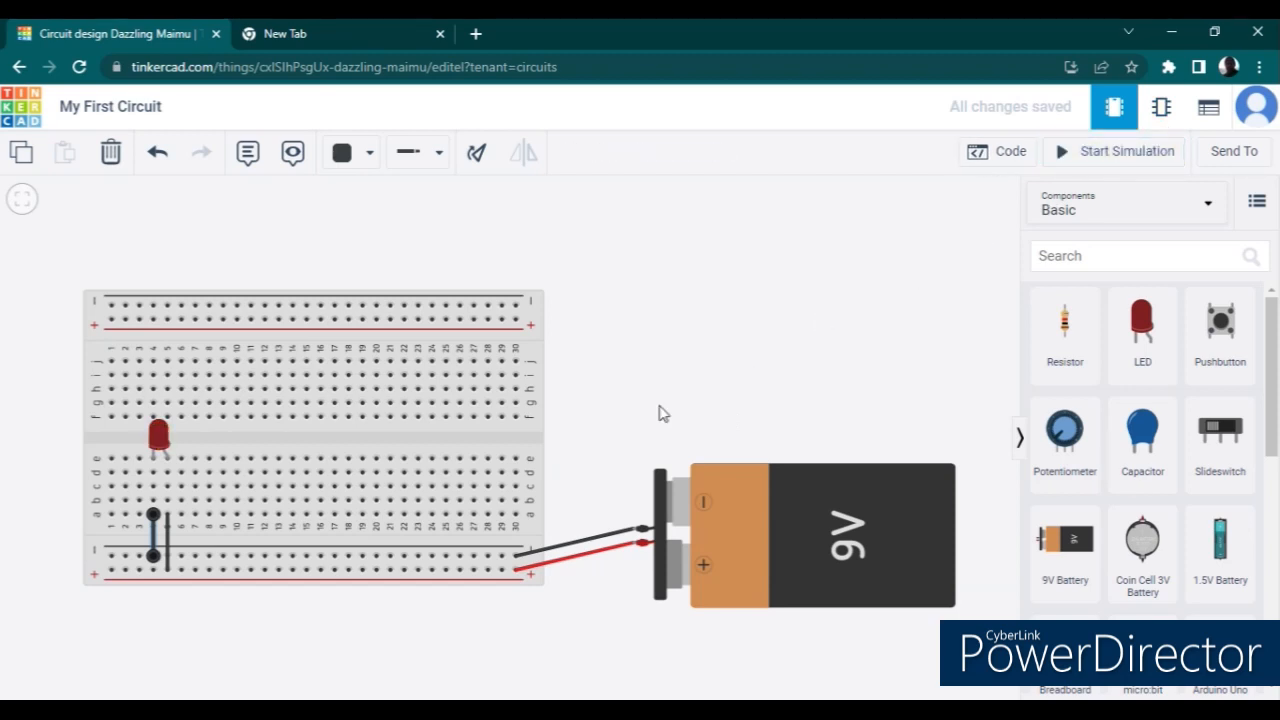
# - Color the wire between hole a5 and the lower positive rail red
pyautogui.click(167, 542)
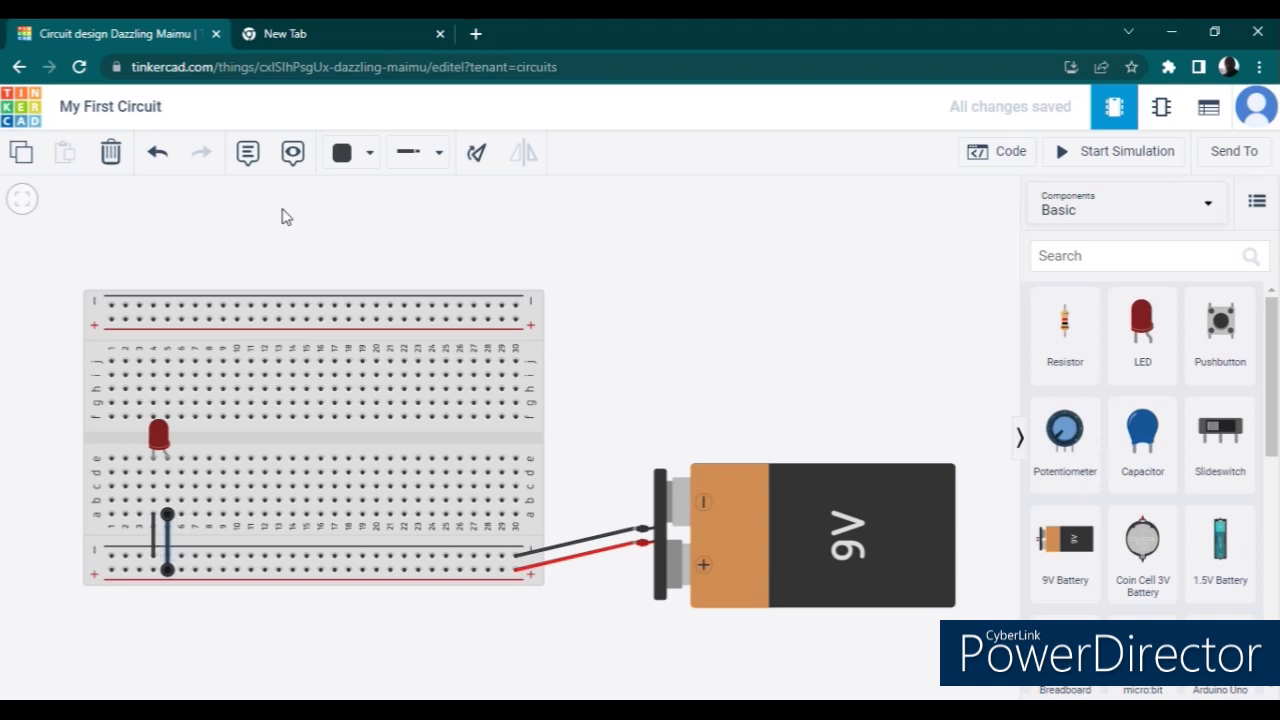
pyautogui.click(370, 155)
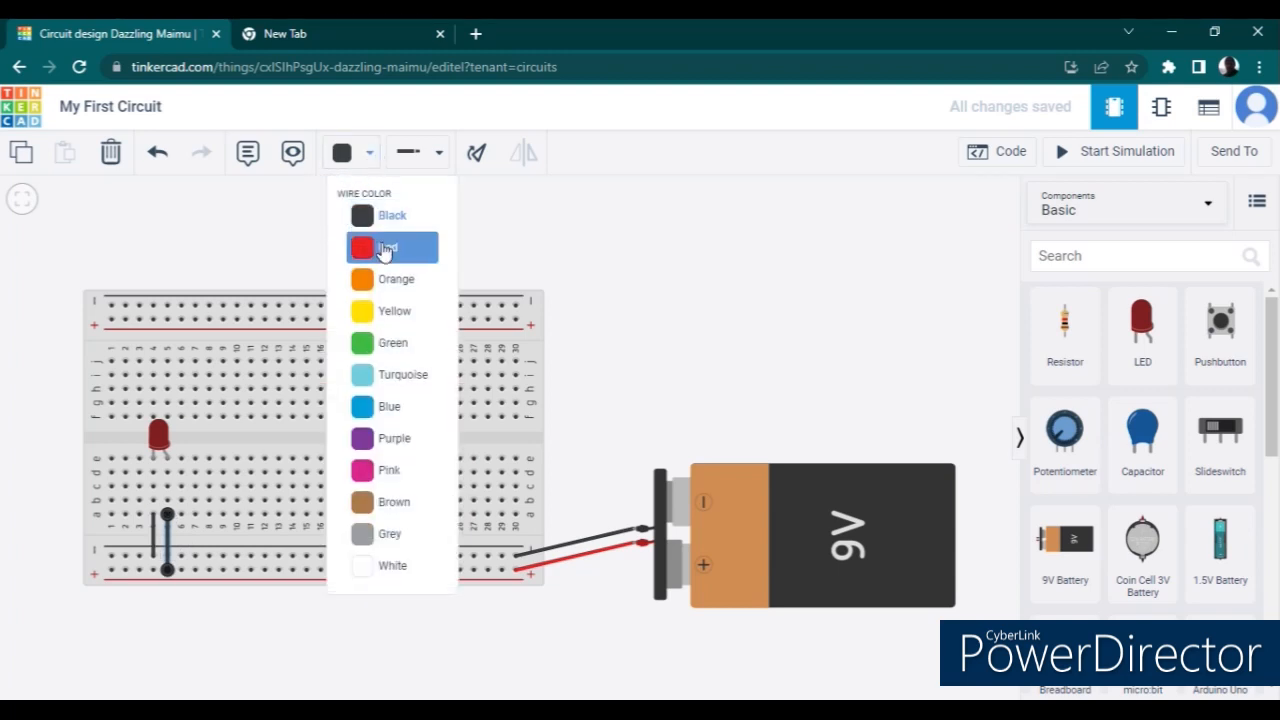
pyautogui.click(386, 246)
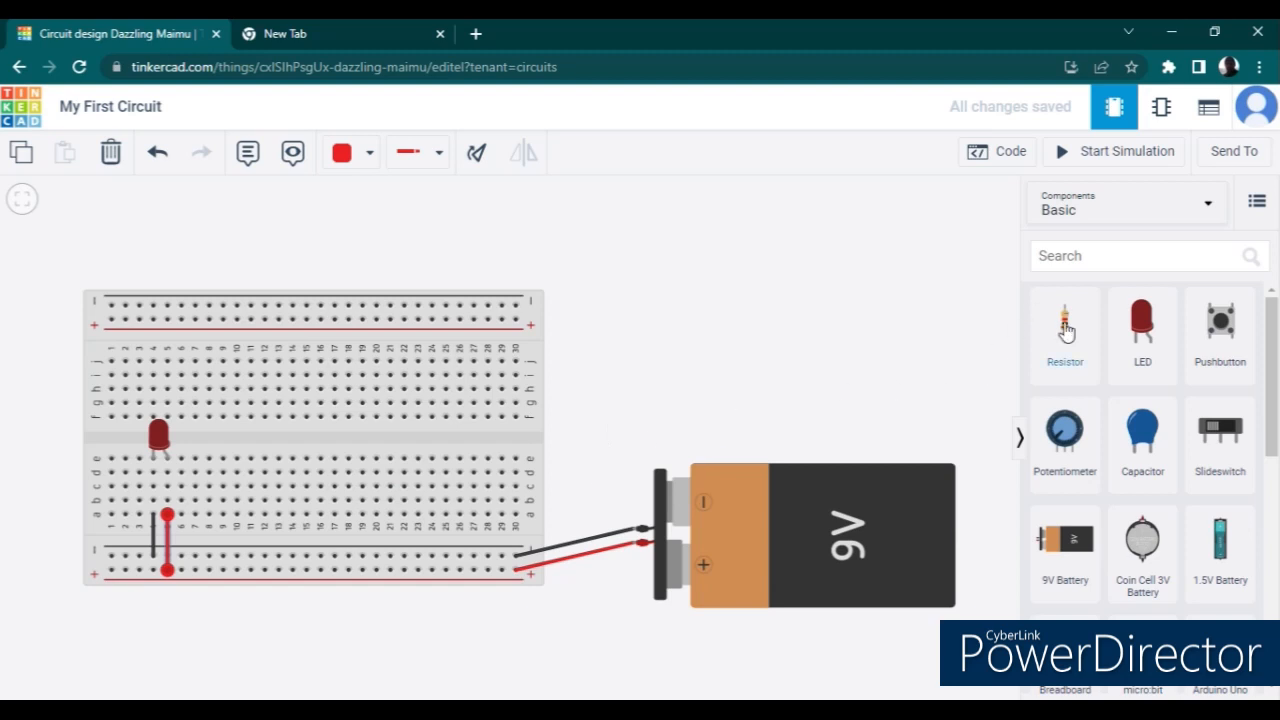
# - Replace the black wire in column 4 with a 1 kΩ resistor connecting the column to the lower negative rail, and start the simulation
pyautogui.click(154, 543)
pyautogui.press('Delete')
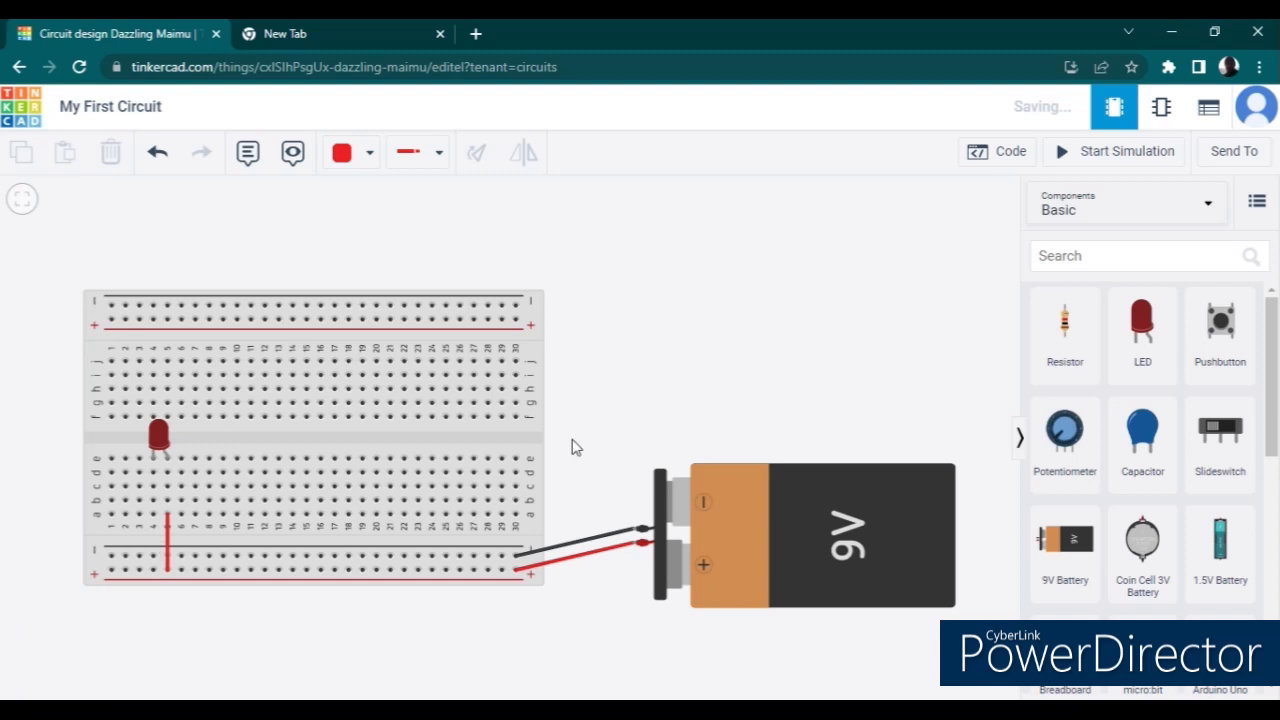
pyautogui.moveTo(1063, 337); pyautogui.dragTo(152, 537)
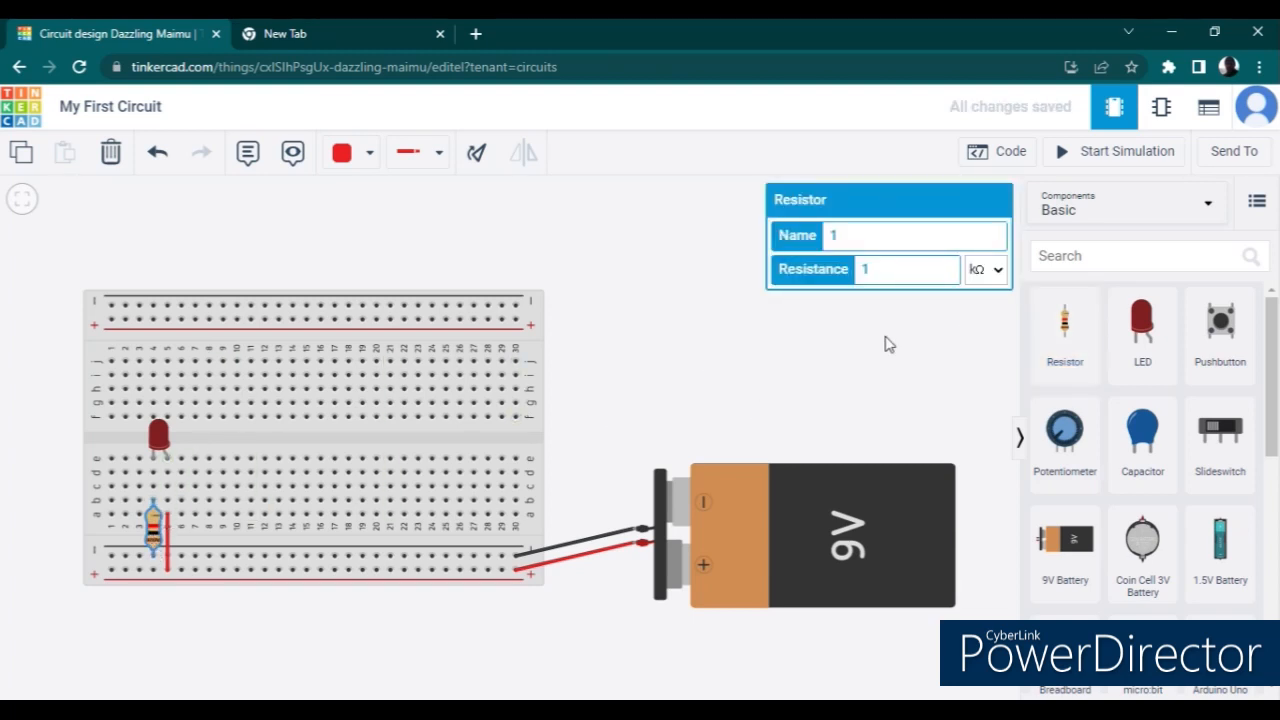
pyautogui.click(1097, 160)
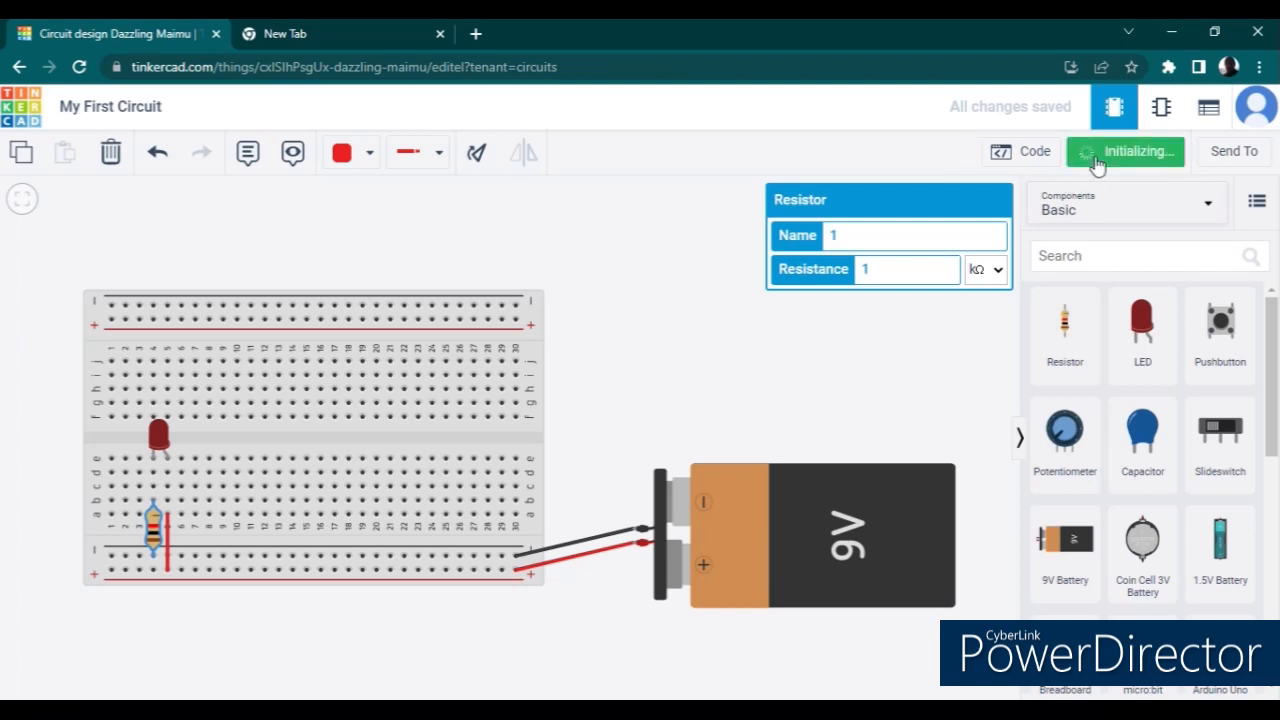